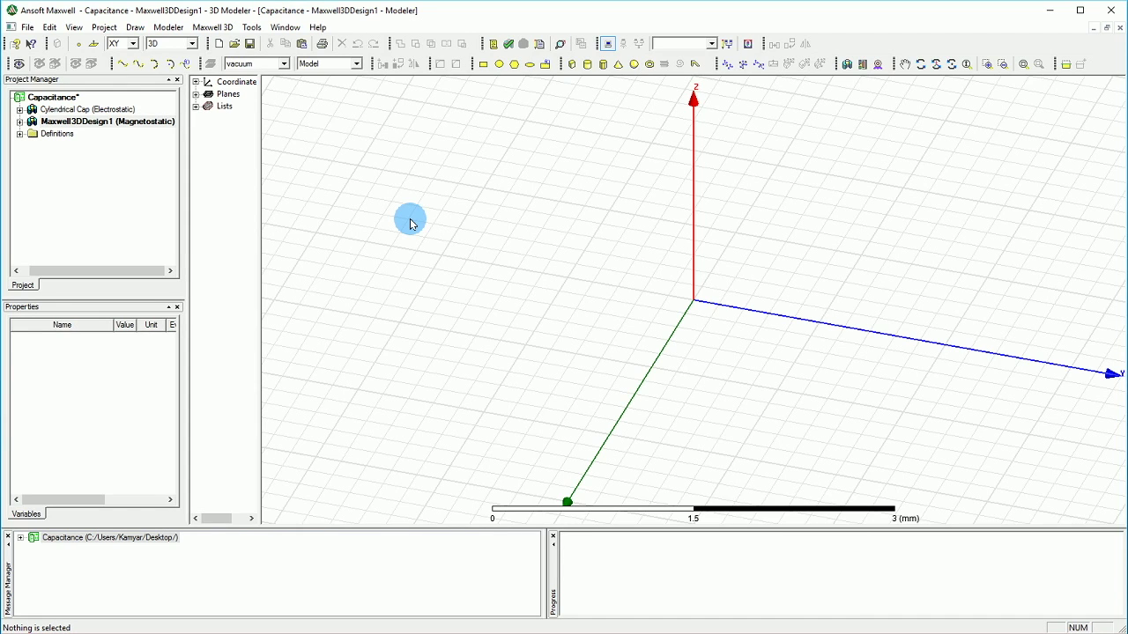
# Step: Rename the Maxwell3DDesign1 design to 'Planar Cap'
pyautogui.rightClick(102, 123)
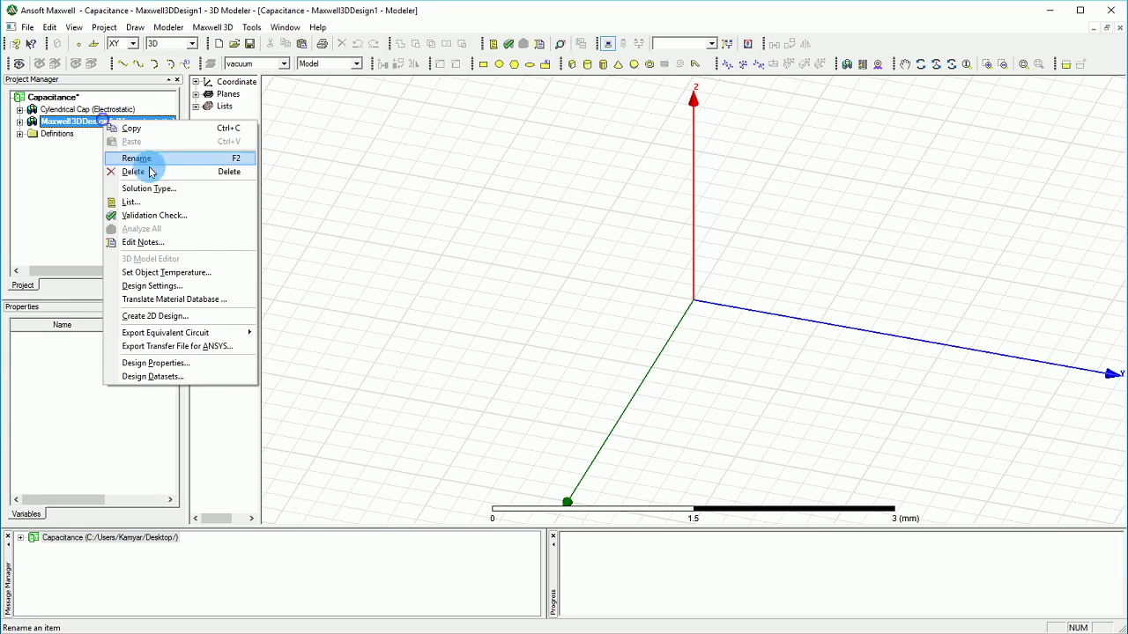
pyautogui.click(136, 159)
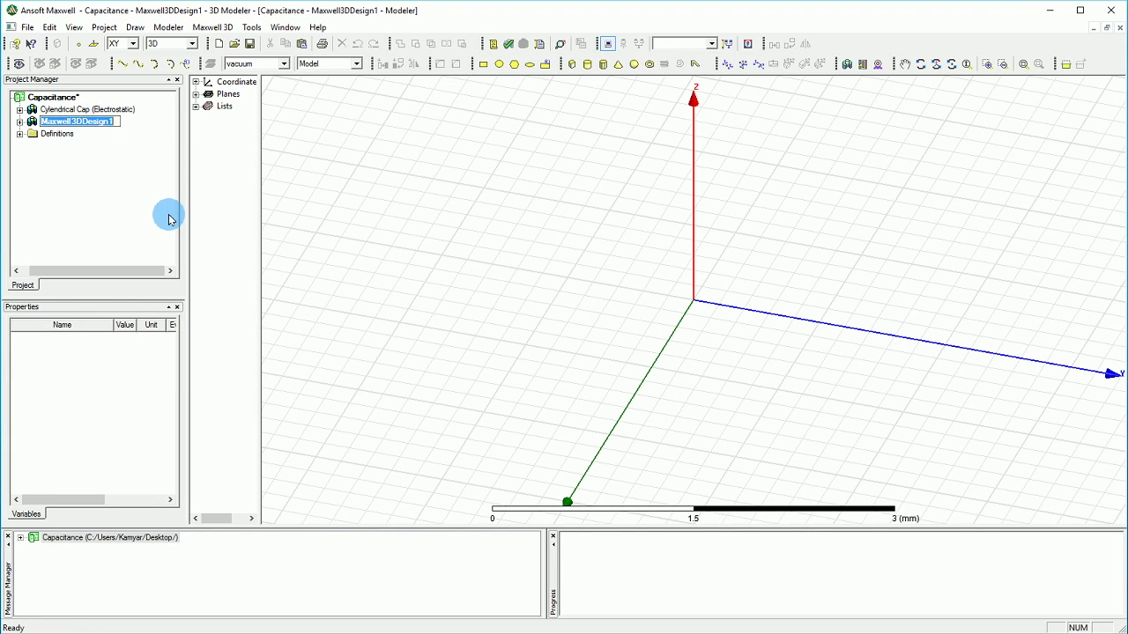
pyautogui.write('Planar C')
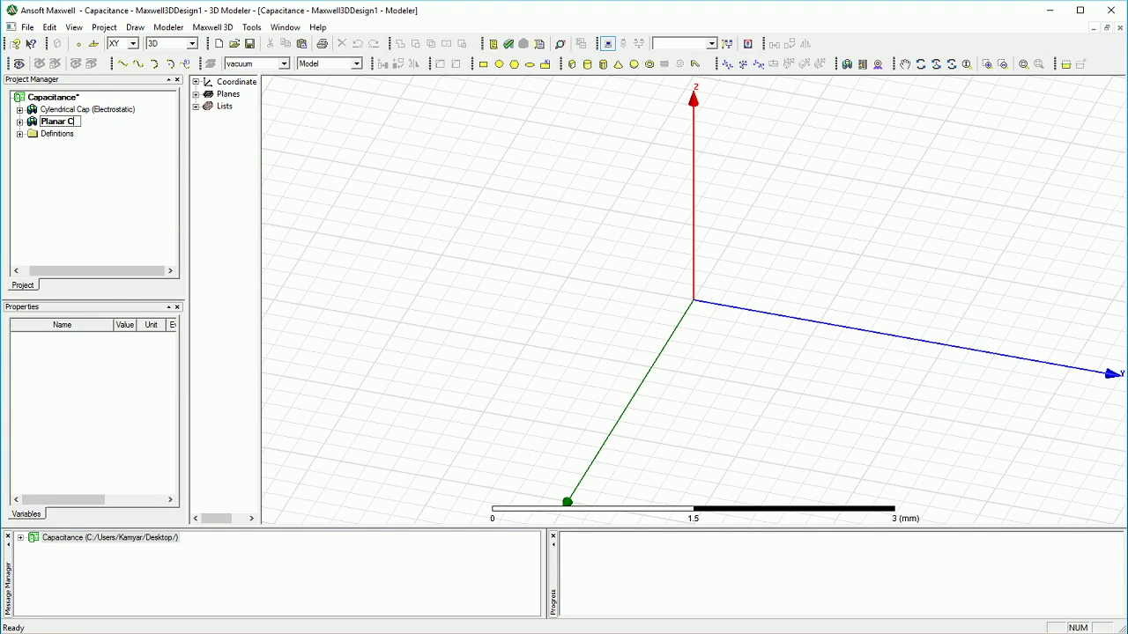
pyautogui.write('api')
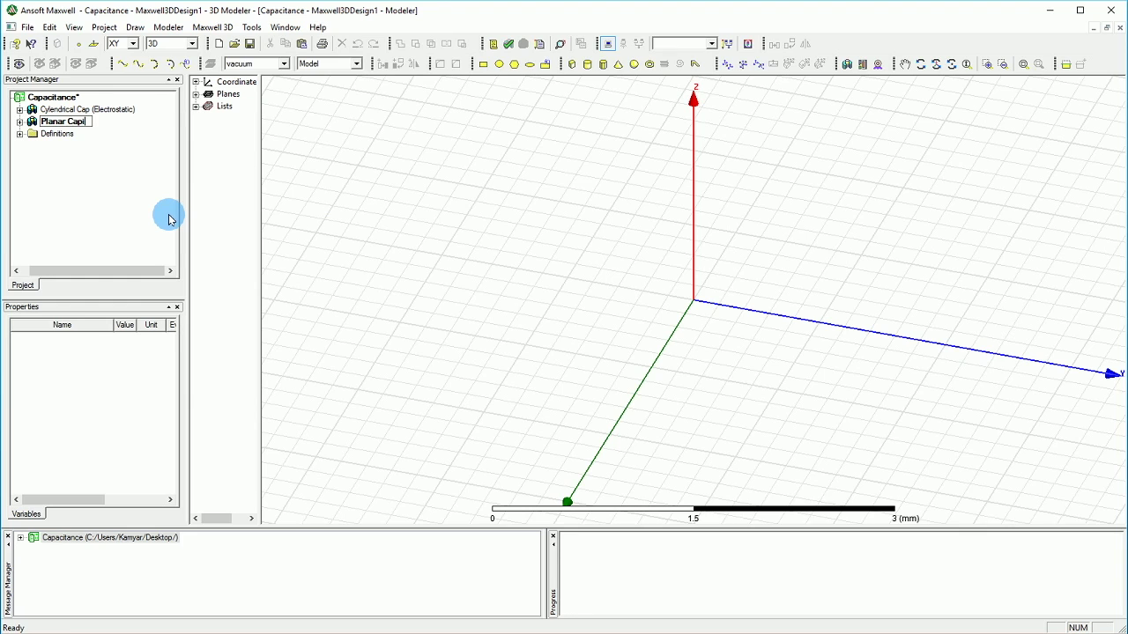
pyautogui.click(169, 217)
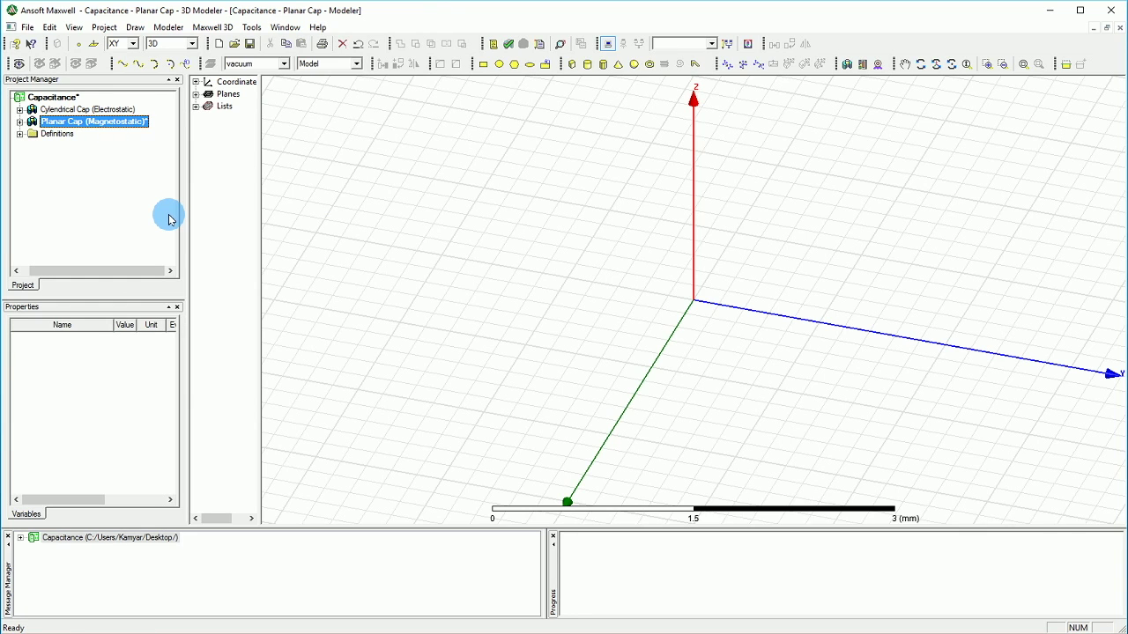
# Step: Set the design's solution type to Electrostatic
pyautogui.click(211, 28)
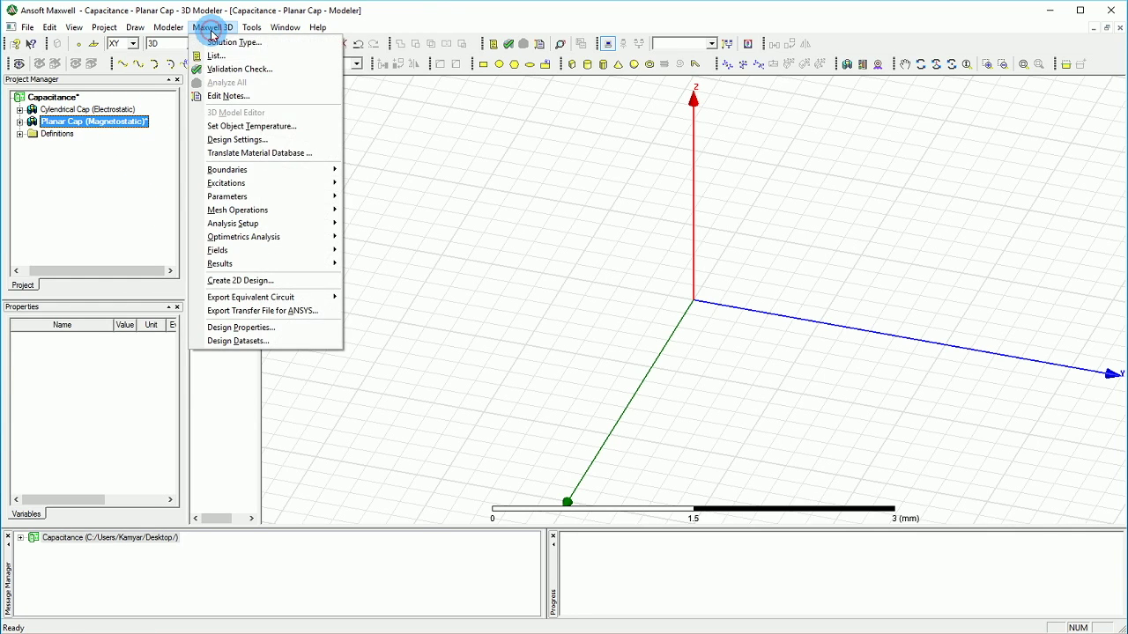
pyautogui.click(226, 42)
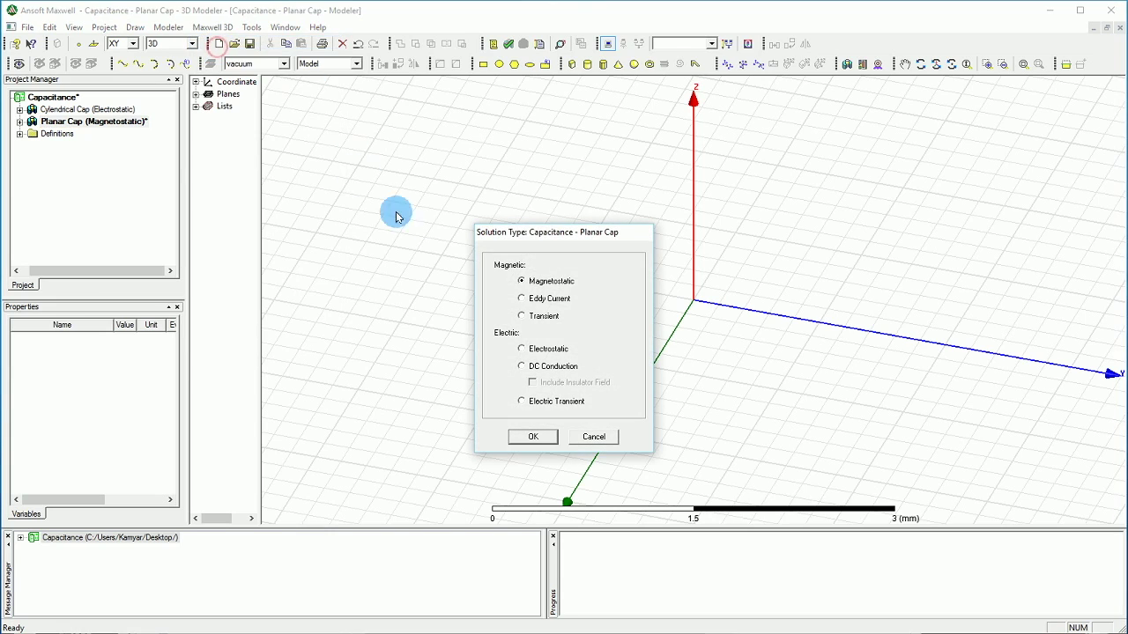
pyautogui.click(546, 352)
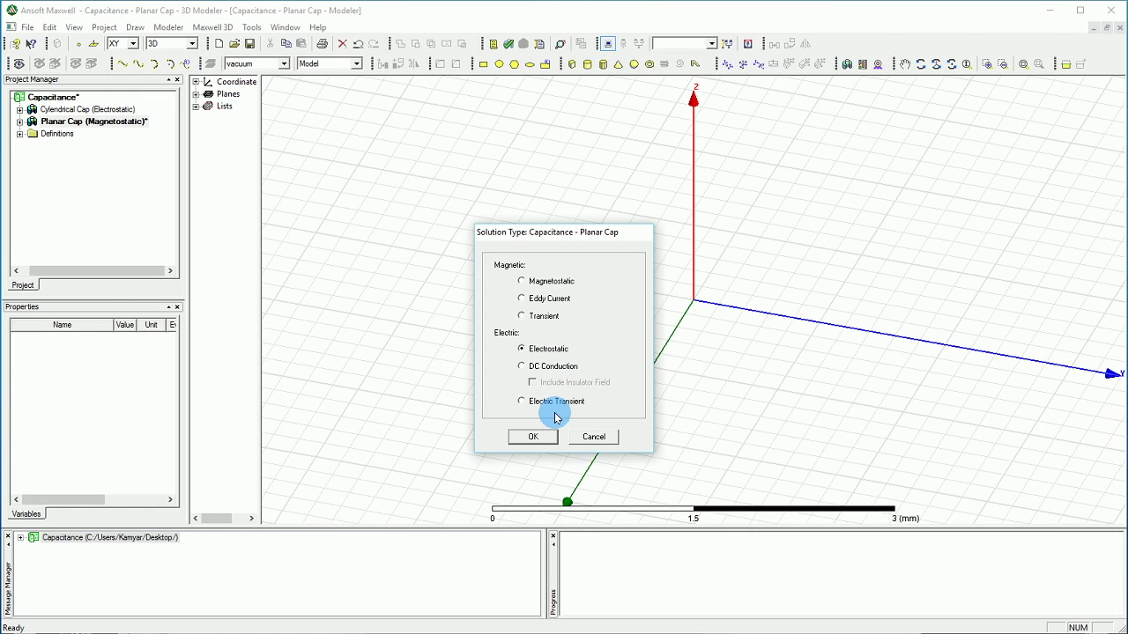
pyautogui.click(547, 351)
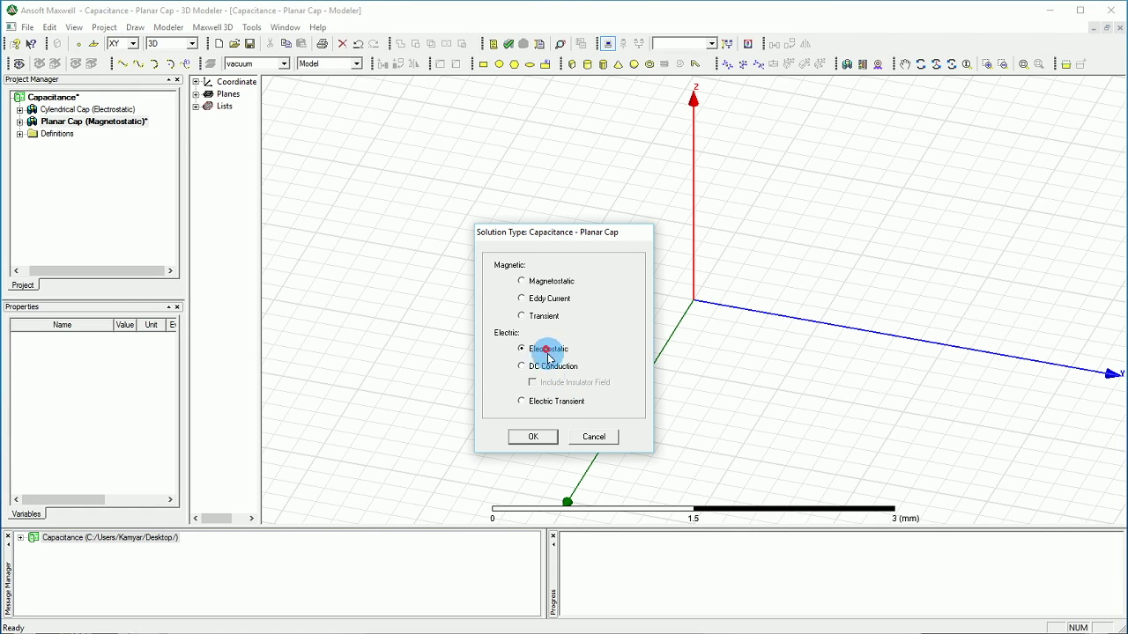
pyautogui.click(537, 437)
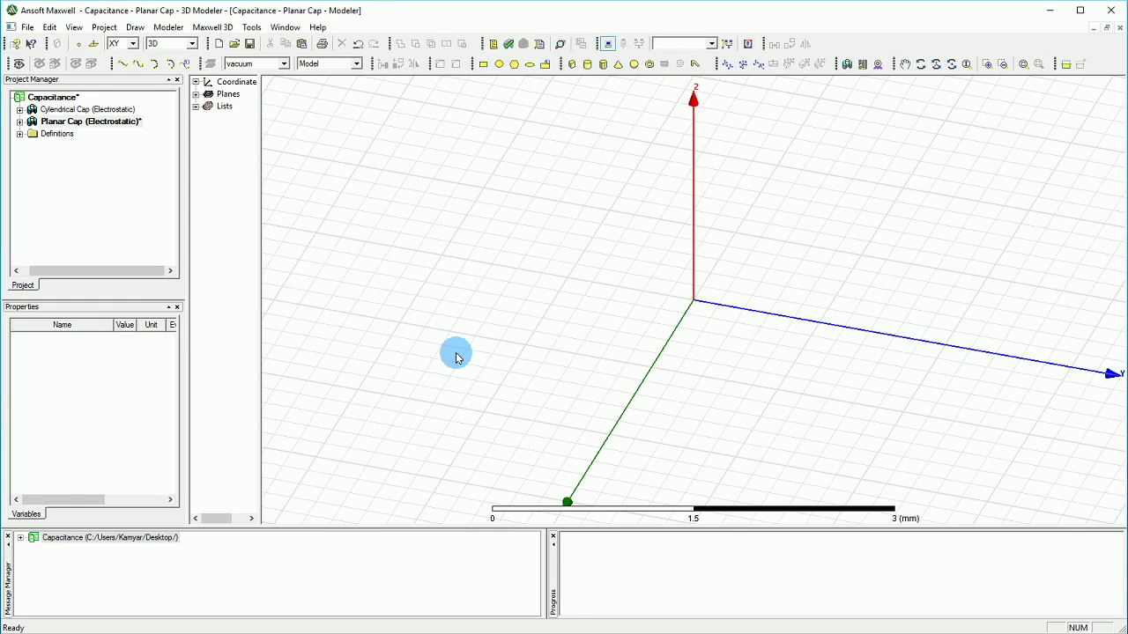
# Step: Start a box with its first corner at the origin (0, 0, 0)
pyautogui.click(577, 64)
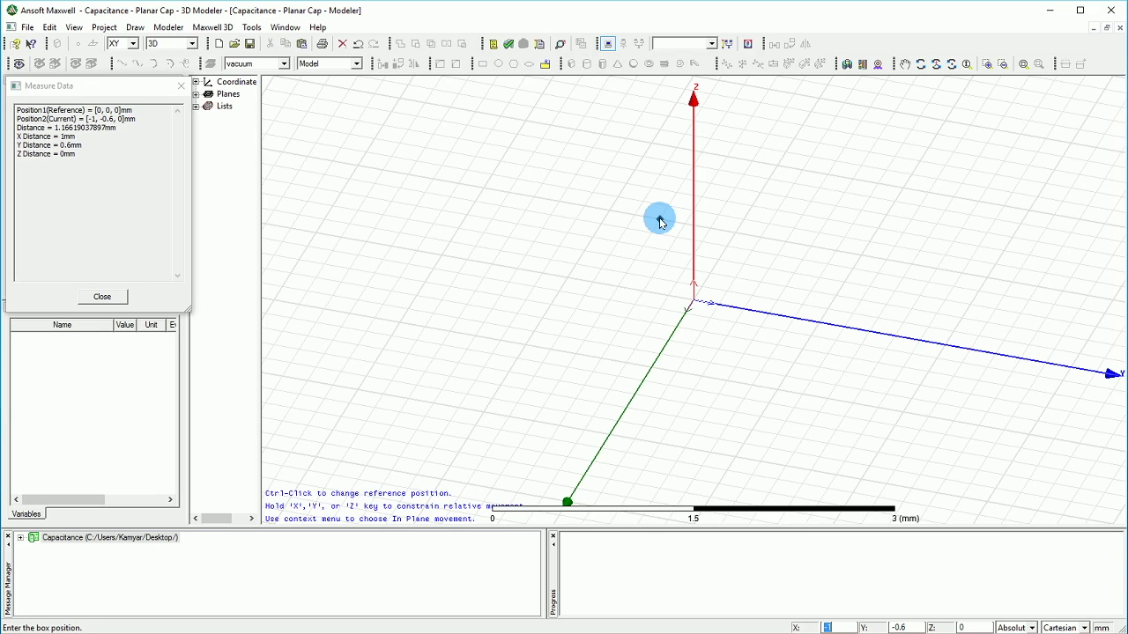
pyautogui.write('0')
pyautogui.press('Tab')
pyautogui.write('0')
pyautogui.press('Tab')
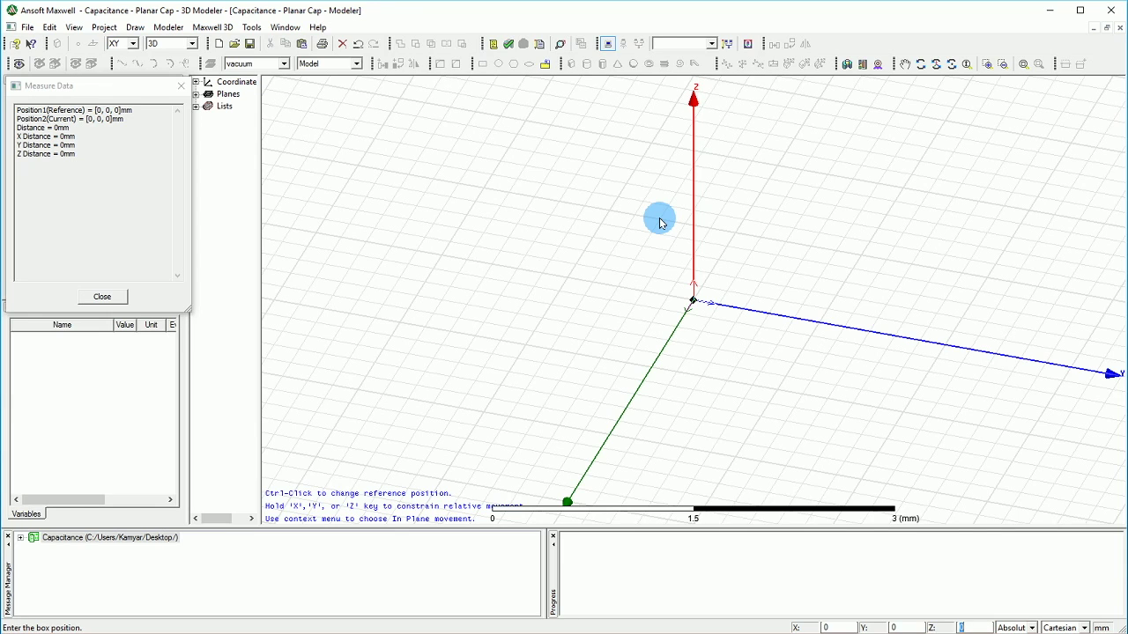
pyautogui.click(663, 223)
pyautogui.press('Return')
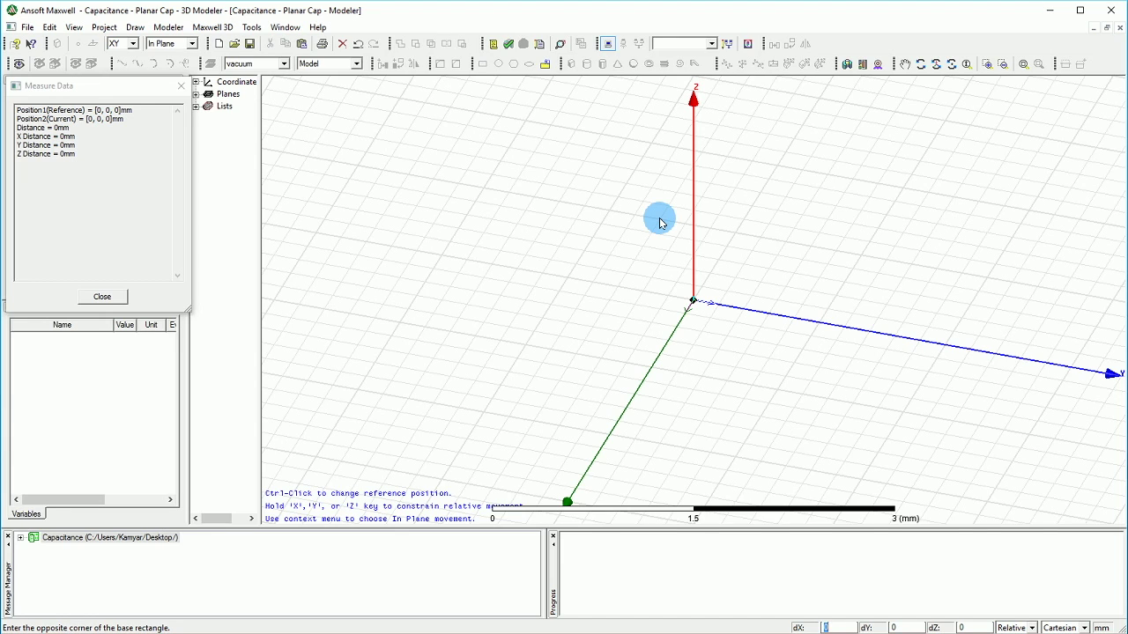
# Step: Size the box dX 30, dY 30, dZ 2 mm
pyautogui.write('30')
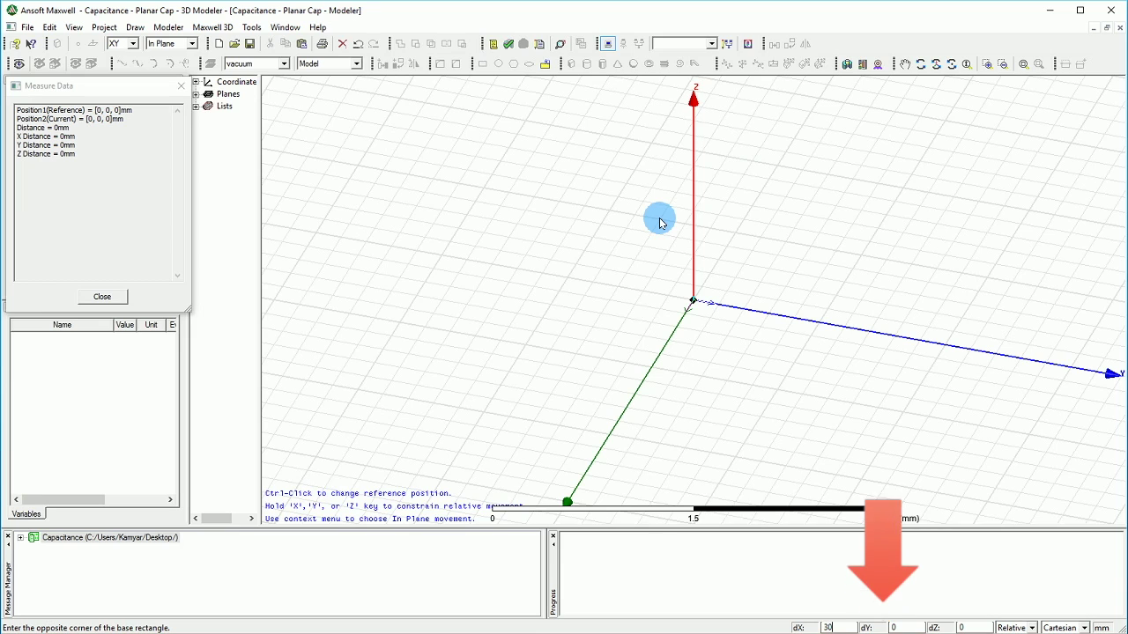
pyautogui.press('Tab')
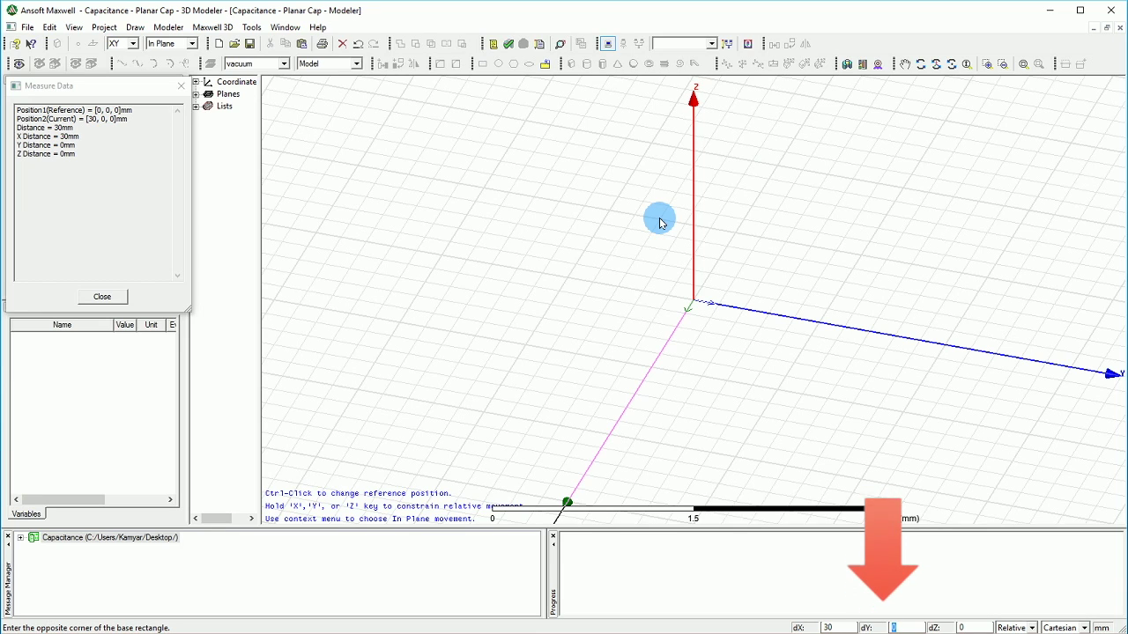
pyautogui.write('30')
pyautogui.press('Tab')
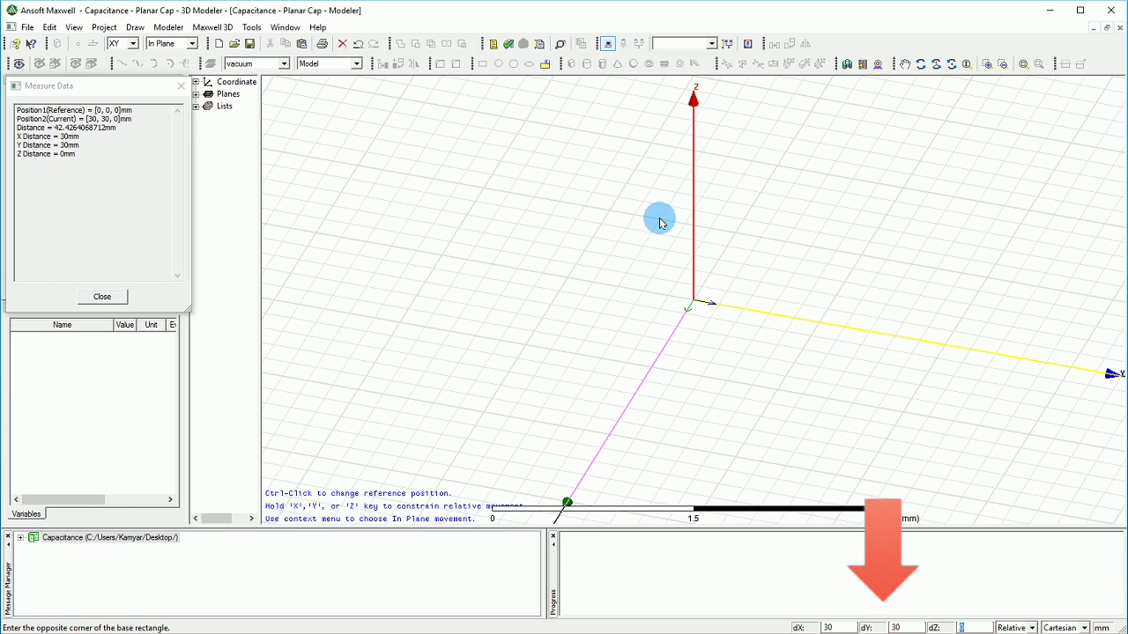
pyautogui.write('2')
pyautogui.press('Return')
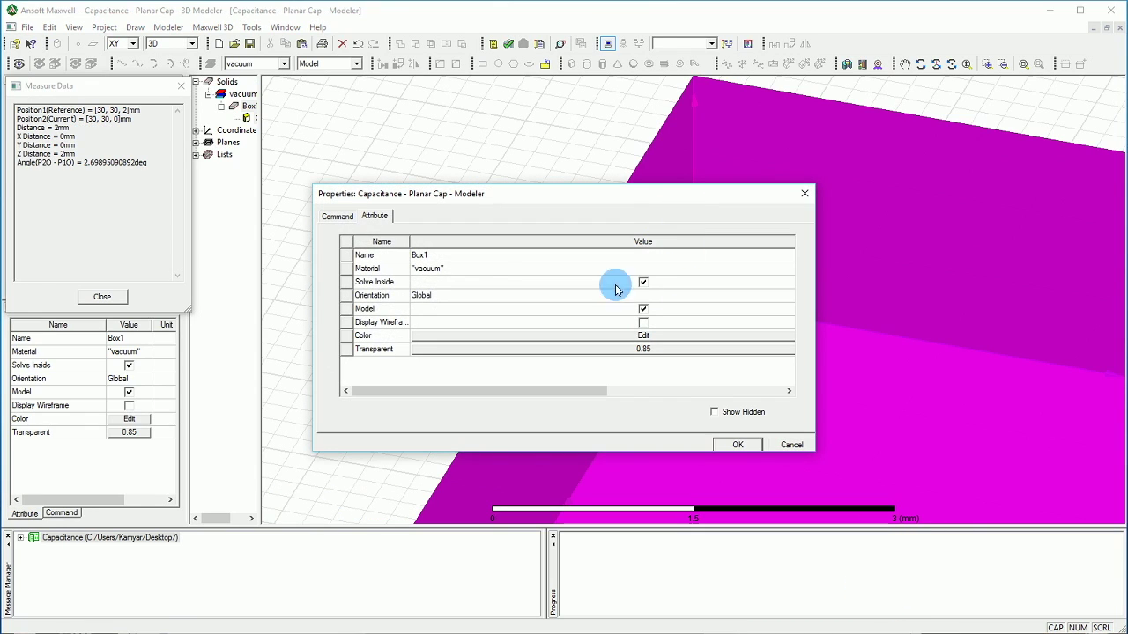
# Step: Name the box LowerP and assign it pec from the material library
pyautogui.click(479, 254)
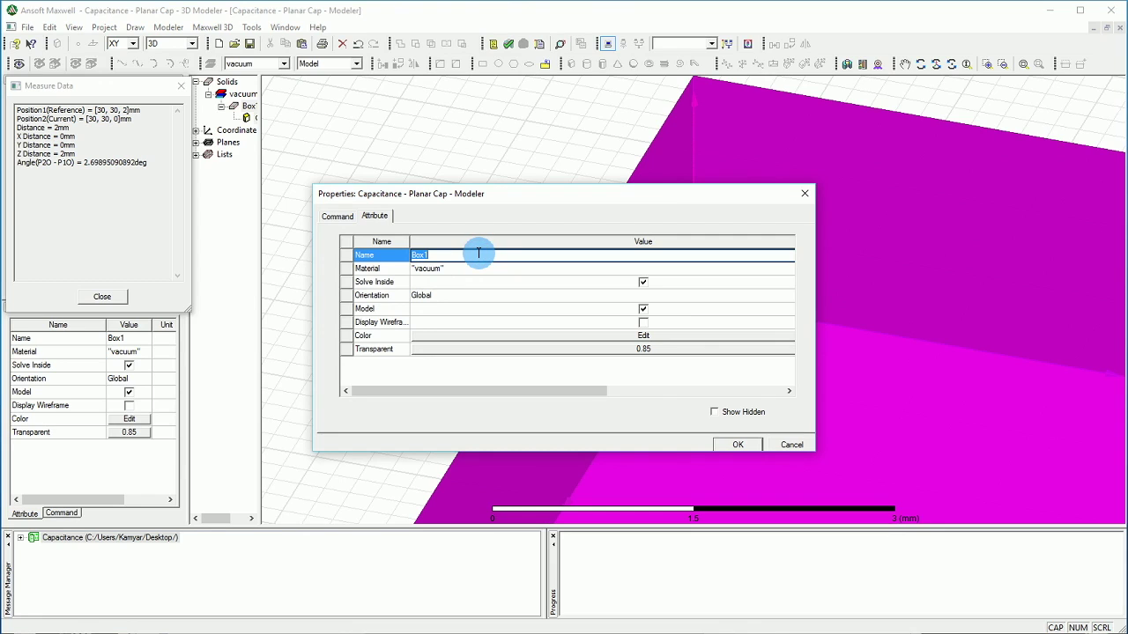
pyautogui.write('Lo')
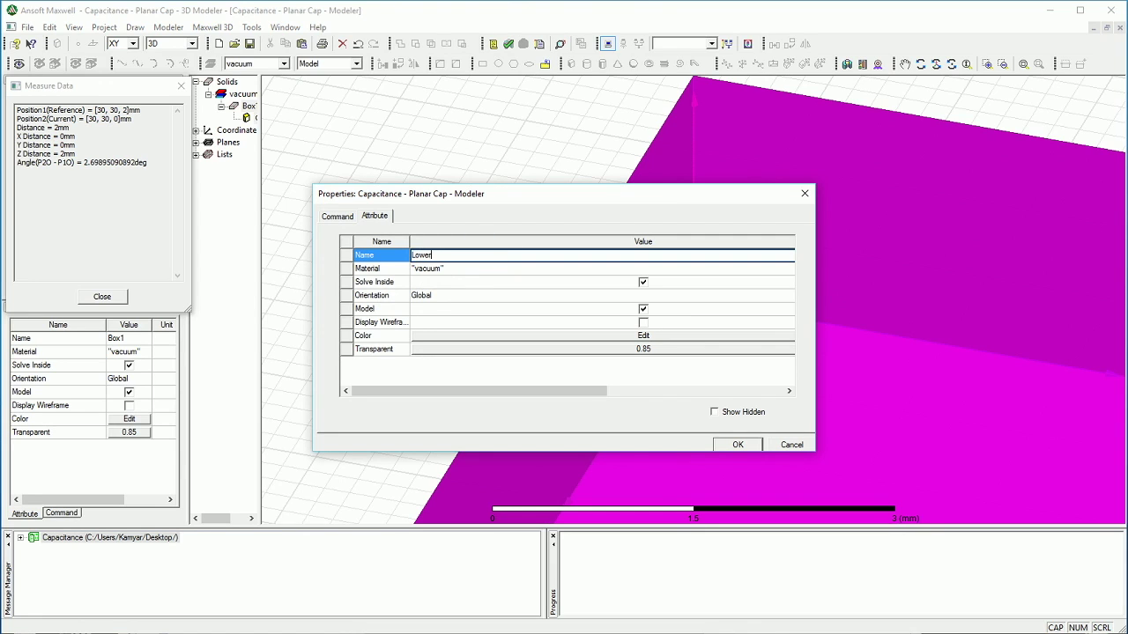
pyautogui.write('werP')
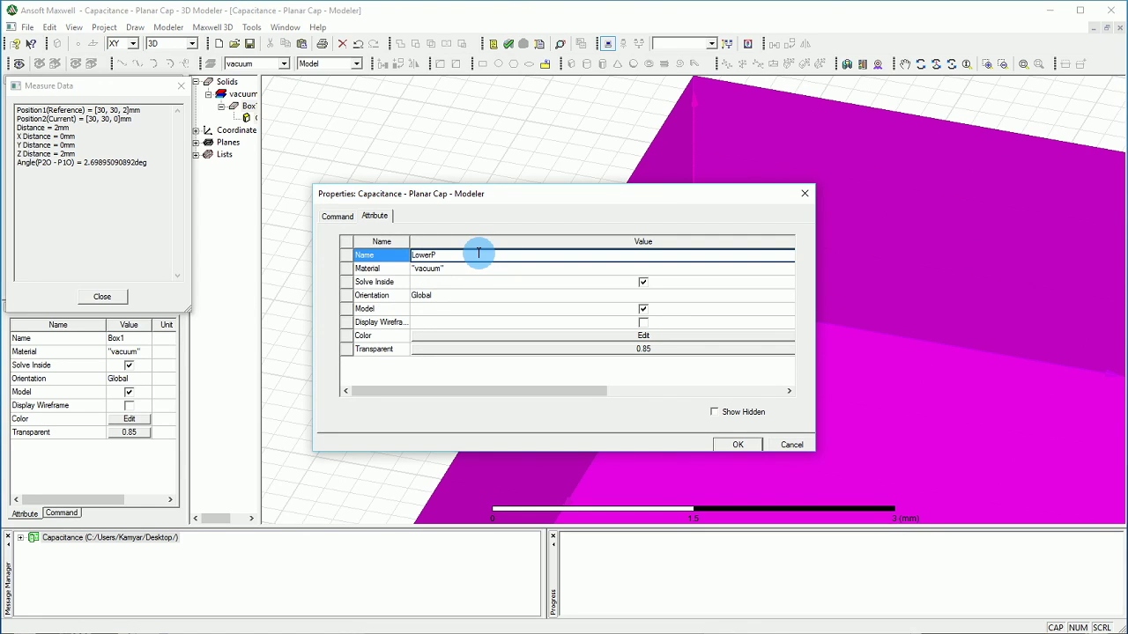
pyautogui.click(429, 268)
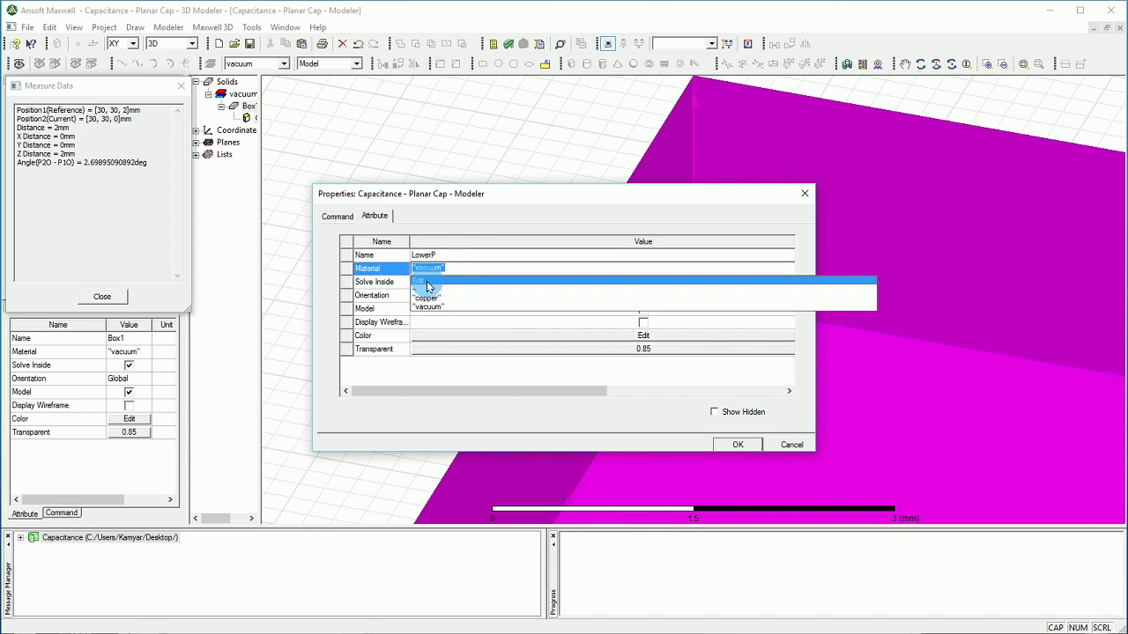
pyautogui.click(423, 281)
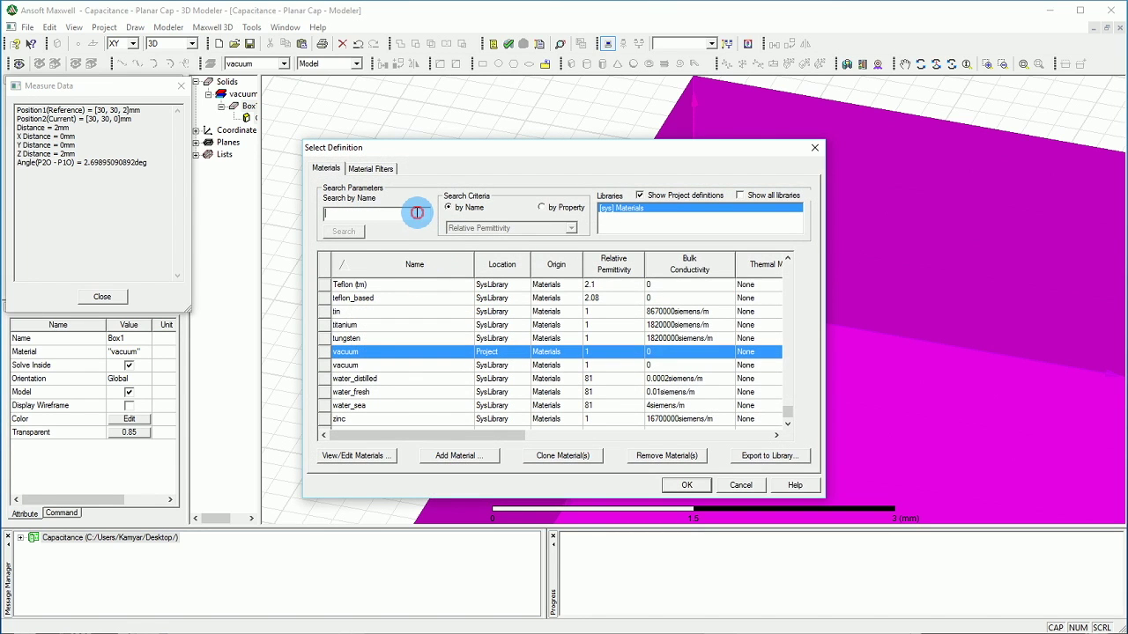
pyautogui.click(417, 213)
pyautogui.write('pec')
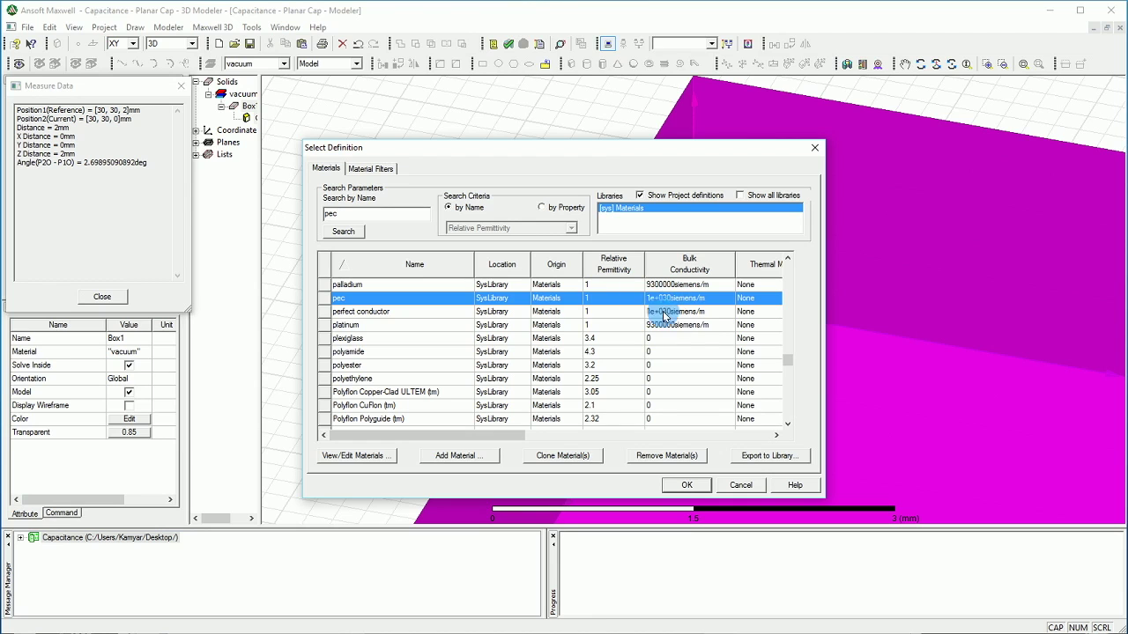
pyautogui.click(683, 486)
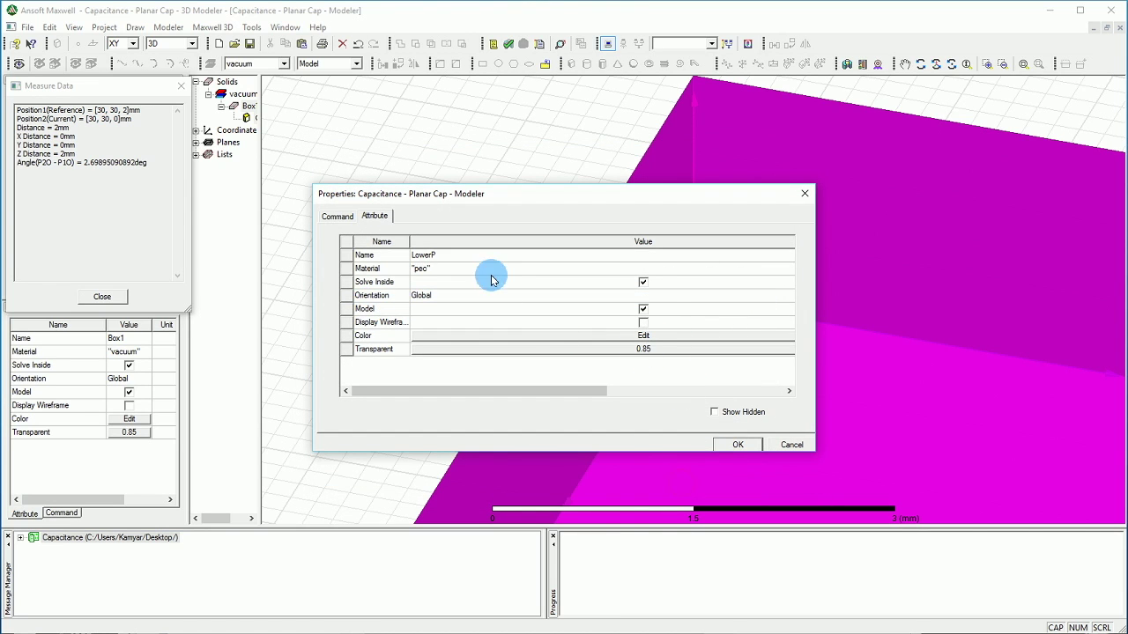
# Step: Colour the LowerP box red
pyautogui.click(607, 333)
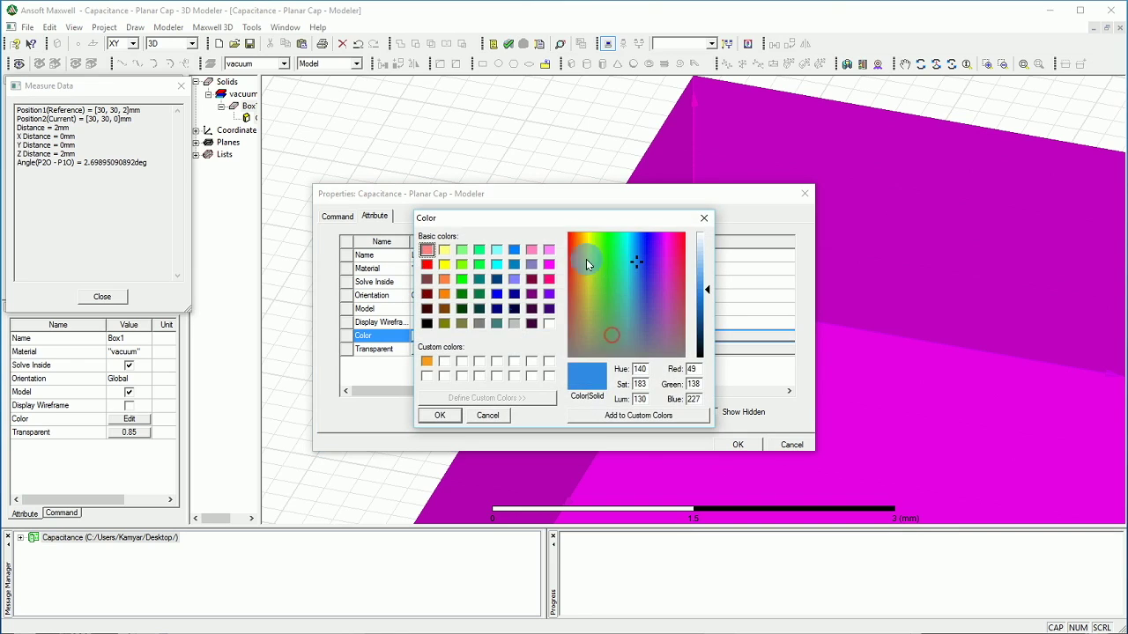
pyautogui.click(570, 234)
pyautogui.click(656, 424)
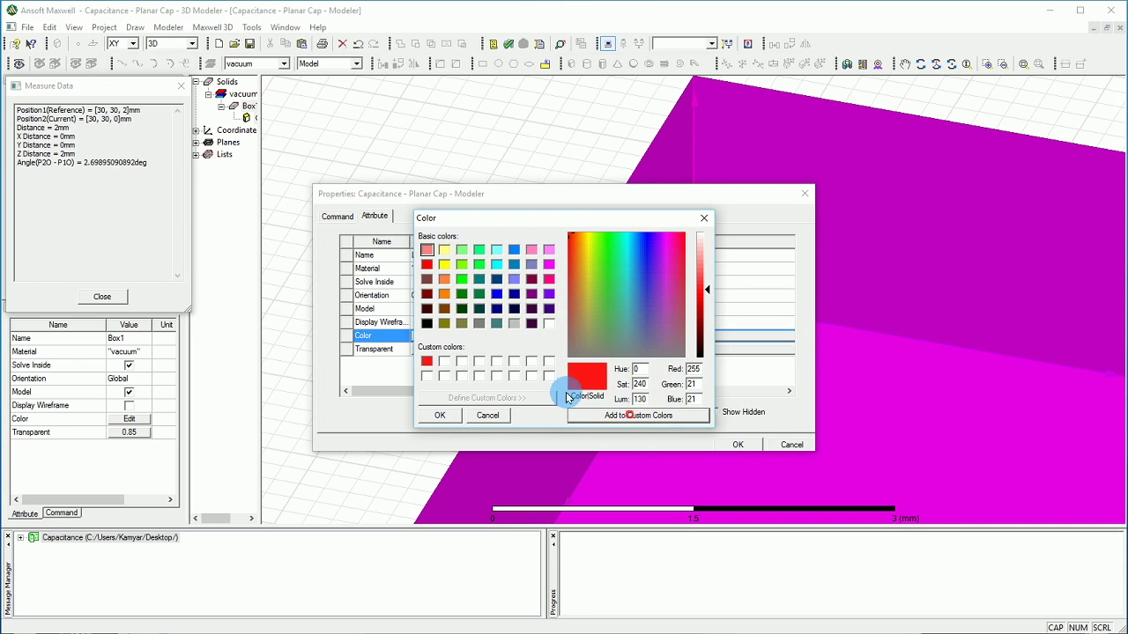
pyautogui.click(441, 415)
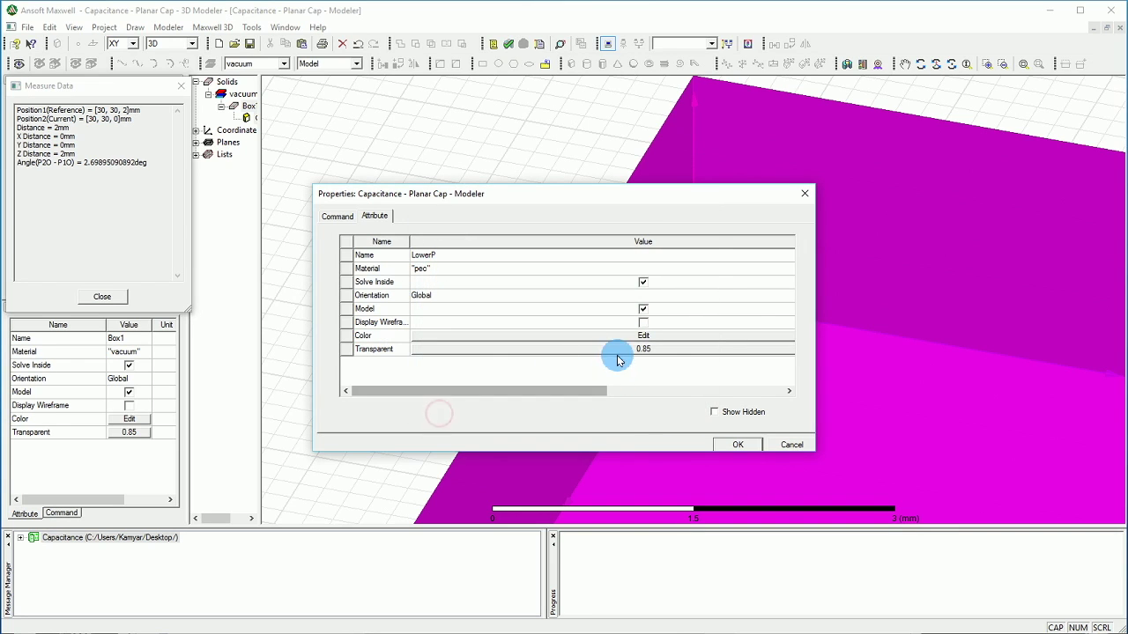
# Step: Set LowerP's transparency to 0.44, apply, then zoom out and deselect
pyautogui.click(632, 348)
pyautogui.moveTo(526, 318)
pyautogui.mouseDown()
pyautogui.moveTo(511, 309)
pyautogui.moveTo(538, 314)
pyautogui.mouseUp()
pyautogui.click(527, 350)
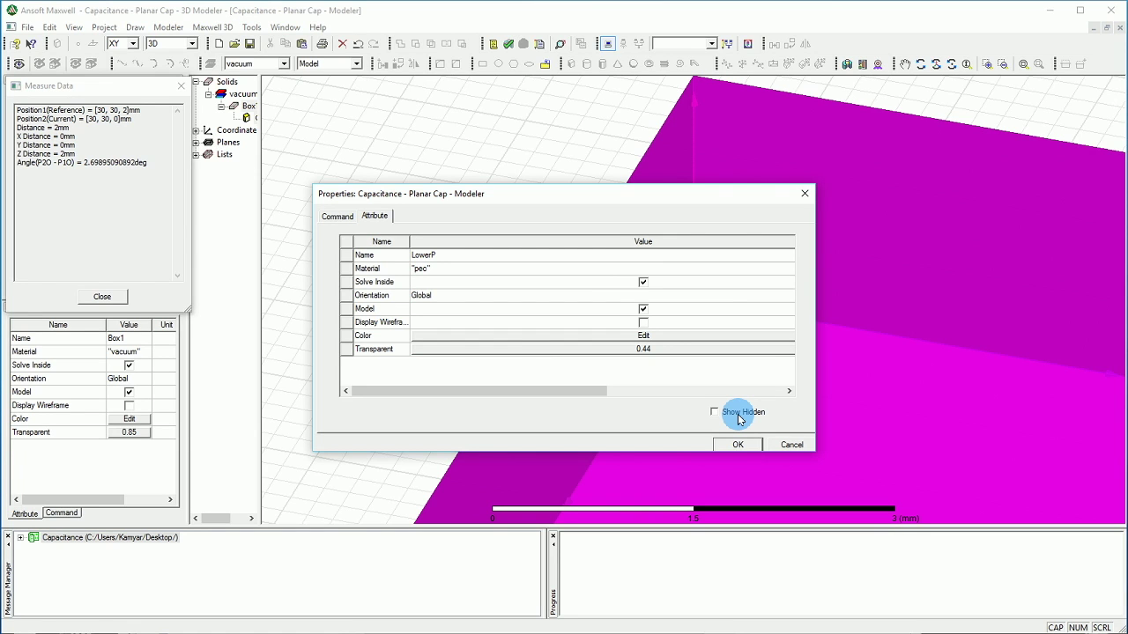
pyautogui.click(738, 444)
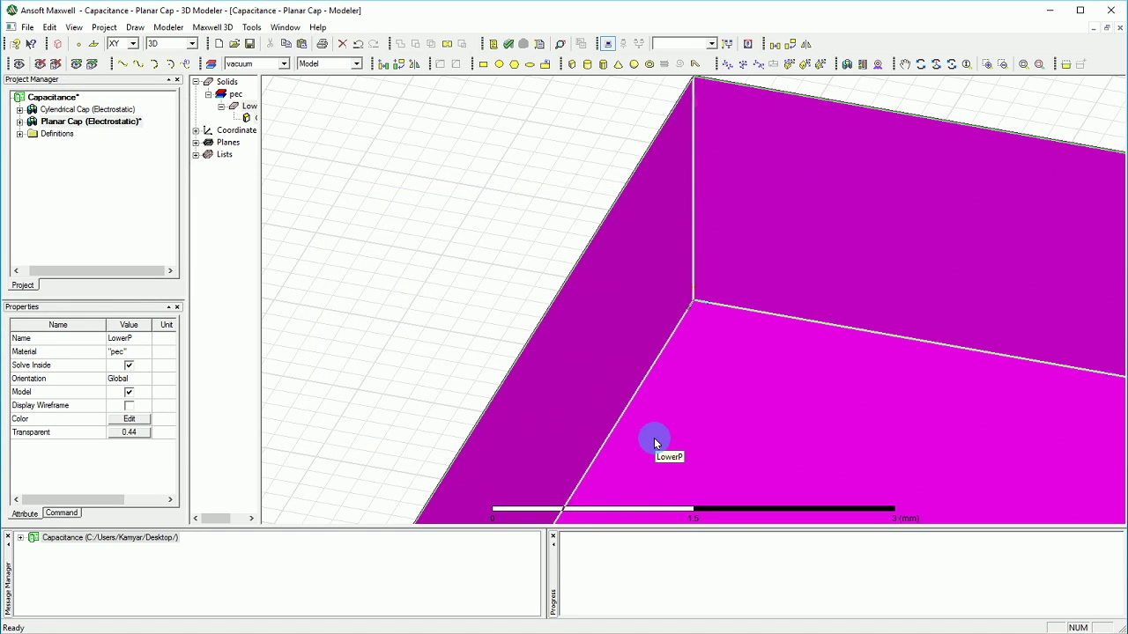
pyautogui.scroll(-5, 513, 414)
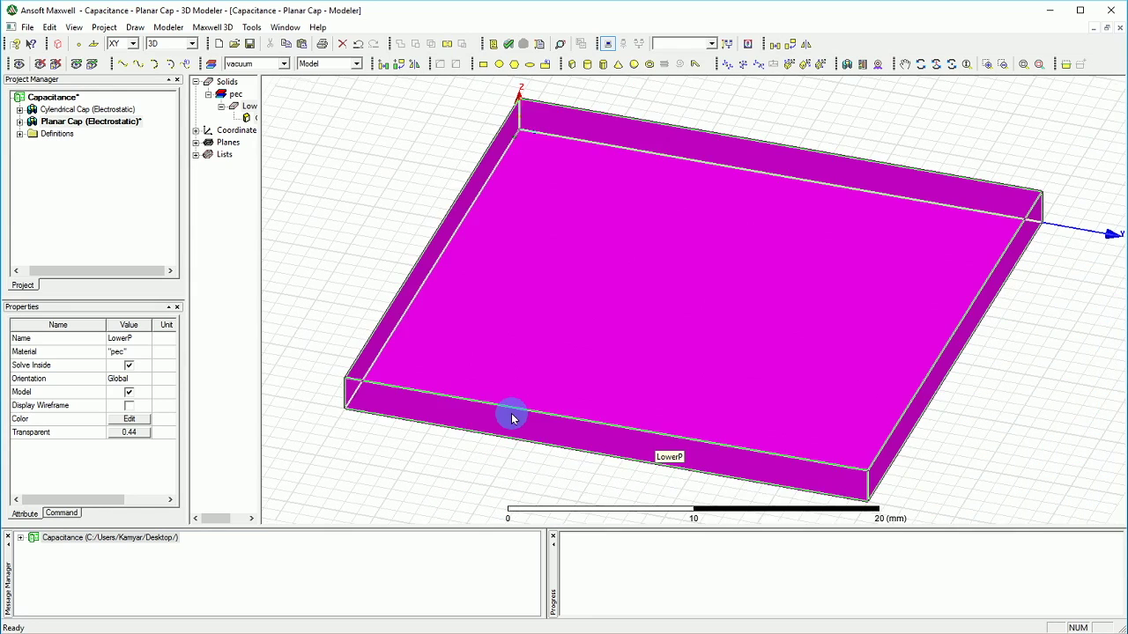
pyautogui.click(1052, 367)
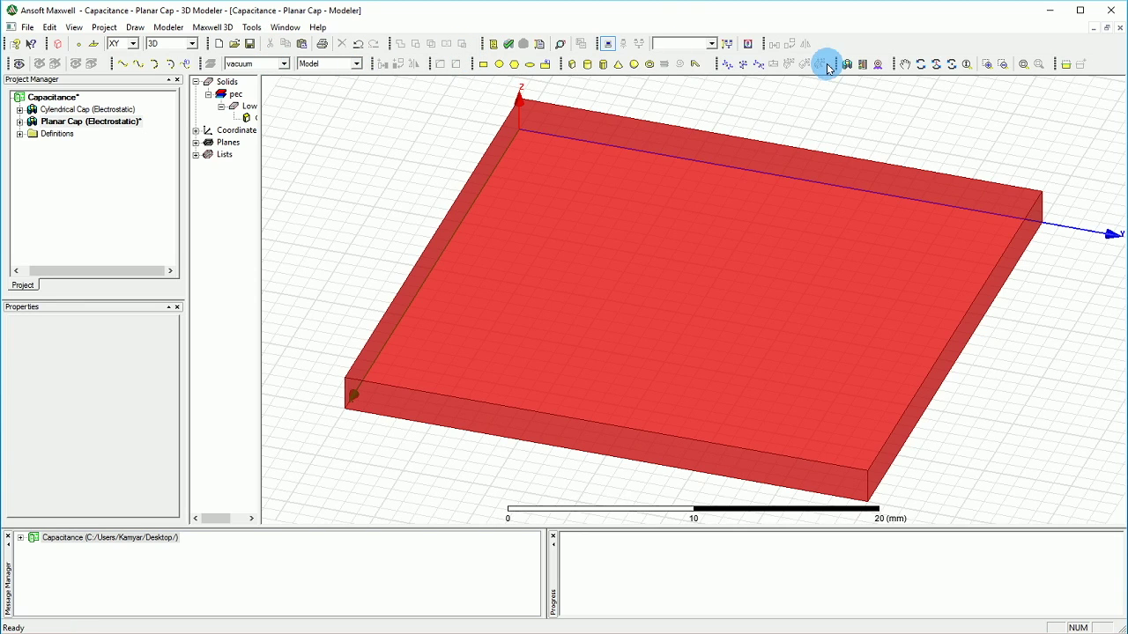
# Step: Start a new box with its corner at (0, 0, 2)
pyautogui.click(573, 66)
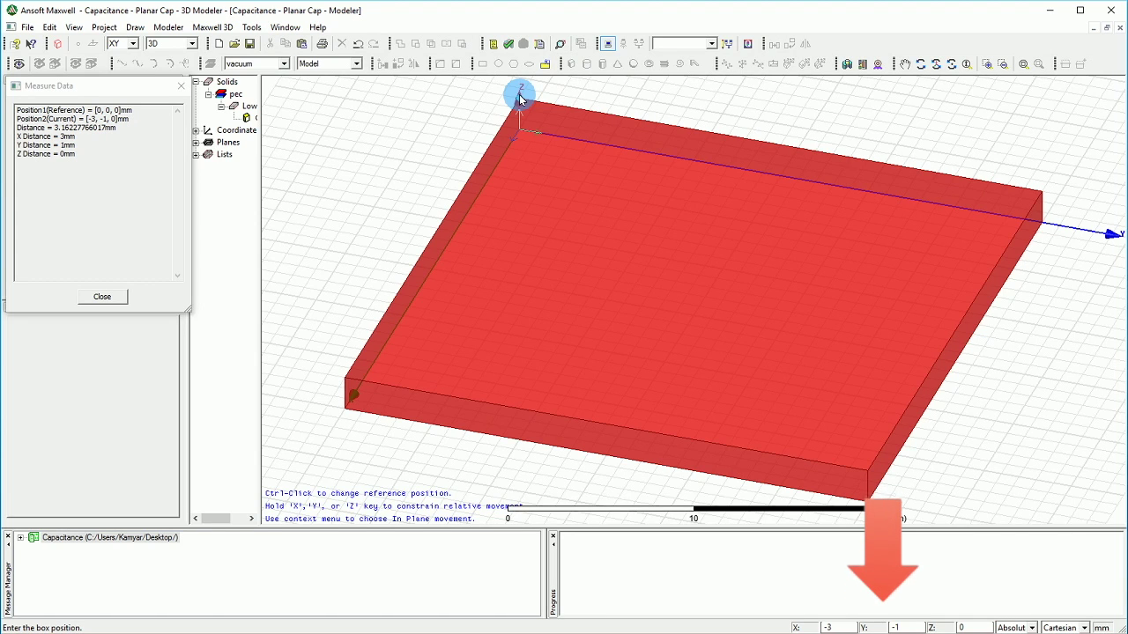
pyautogui.write('0')
pyautogui.press('Tab')
pyautogui.write('0')
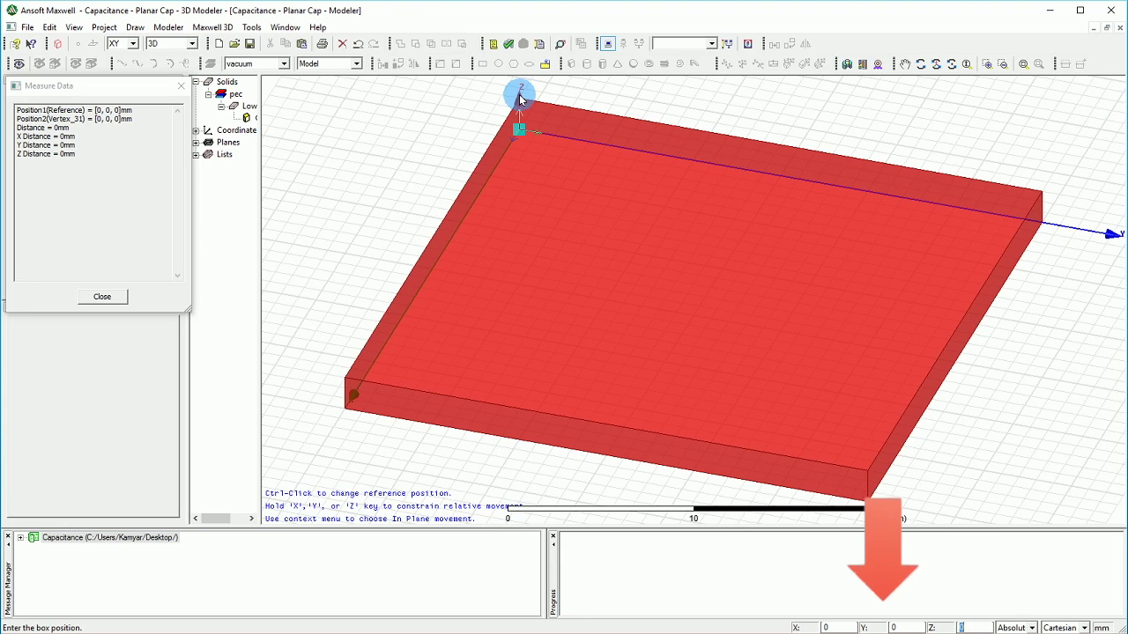
pyautogui.press('Tab')
pyautogui.write('2')
pyautogui.click(520, 97)
pyautogui.press('Return')
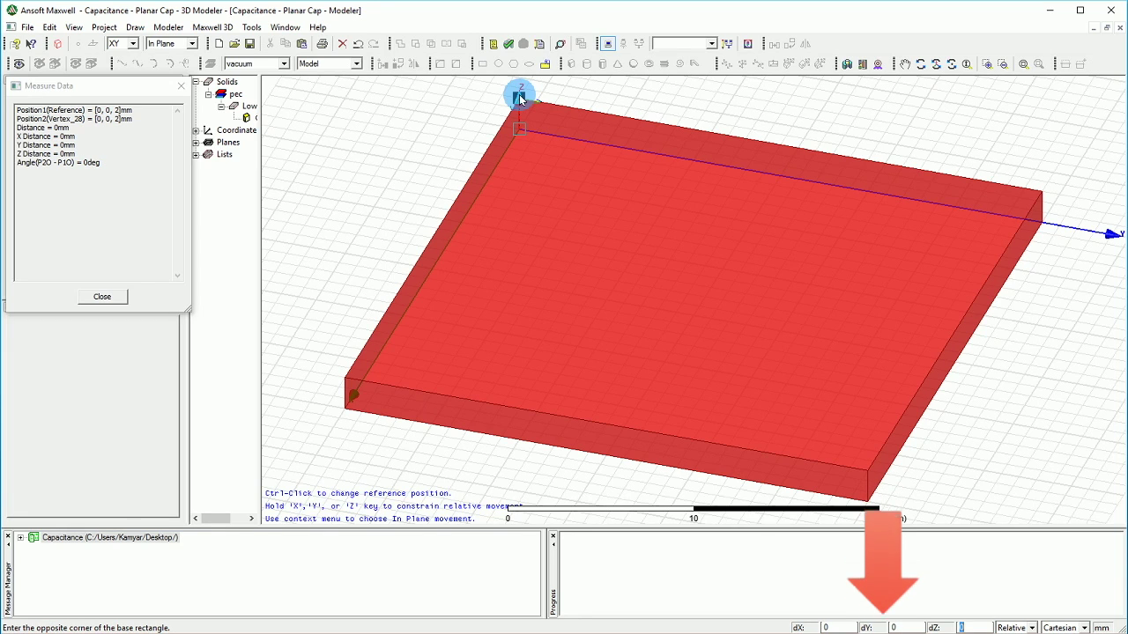
# Step: Size the box dZ 1, dY 30, dX 30 mm
pyautogui.write('1')
pyautogui.hotkey('shift', 'Tab')
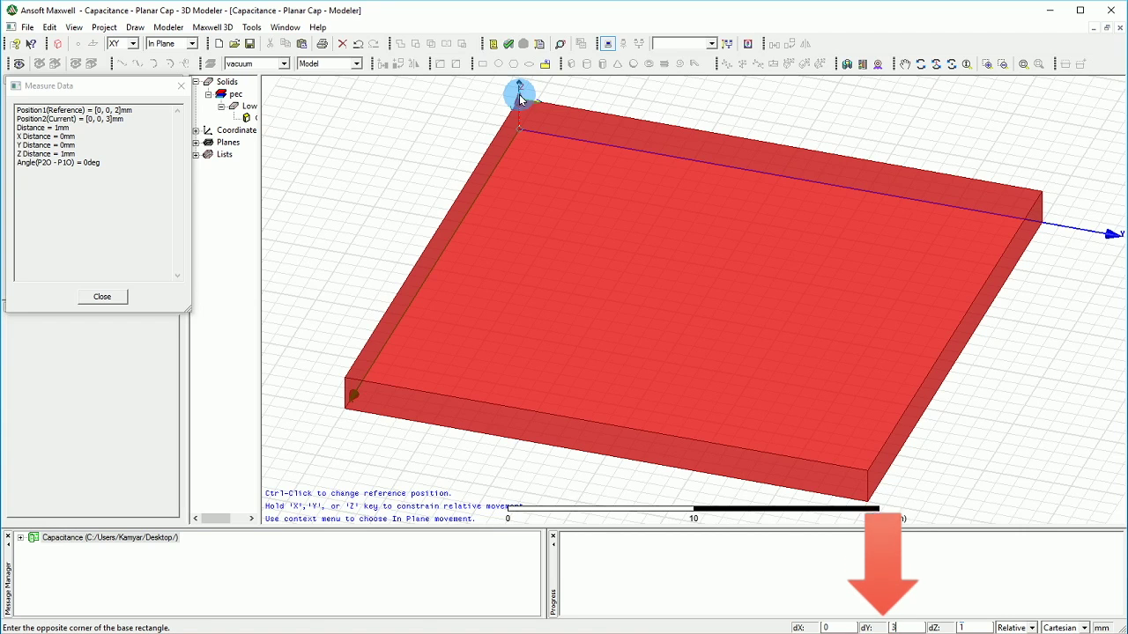
pyautogui.write('30')
pyautogui.hotkey('shift', 'Tab')
pyautogui.write('30')
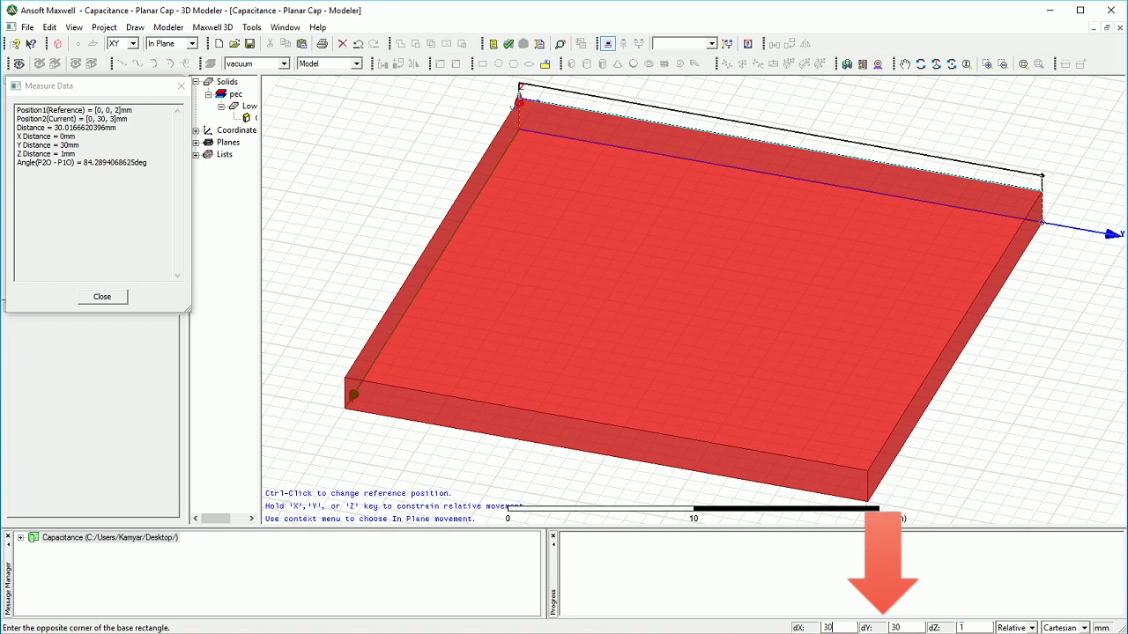
pyautogui.press('Return')
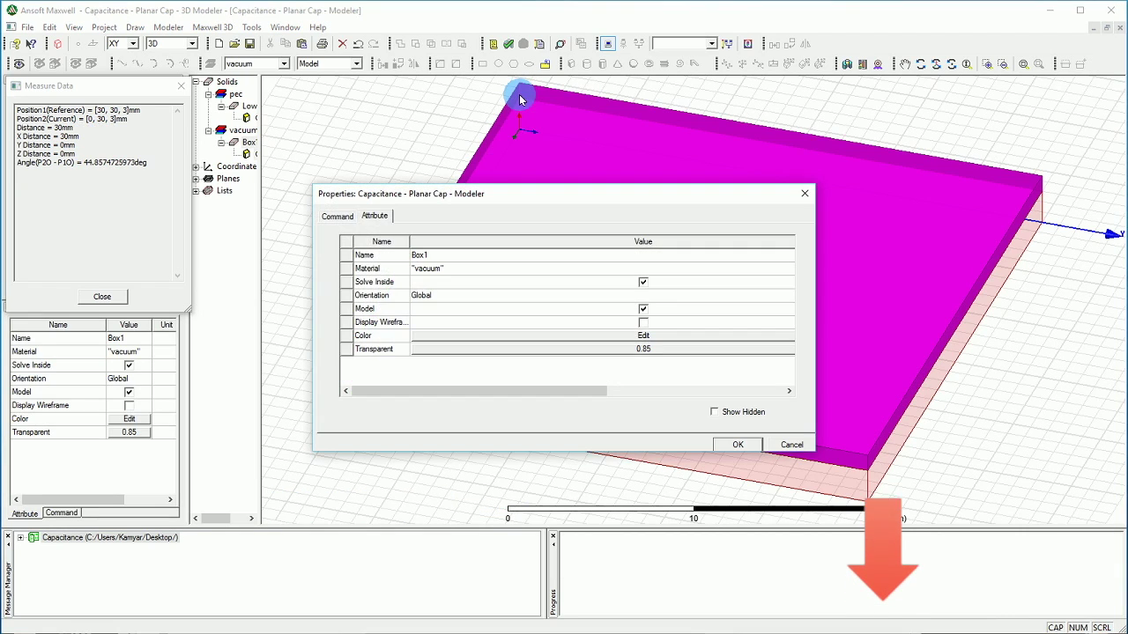
# Step: Name the box DieE and set its transparency to 0.25
pyautogui.click(428, 254)
pyautogui.click(431, 254)
pyautogui.write('Die')
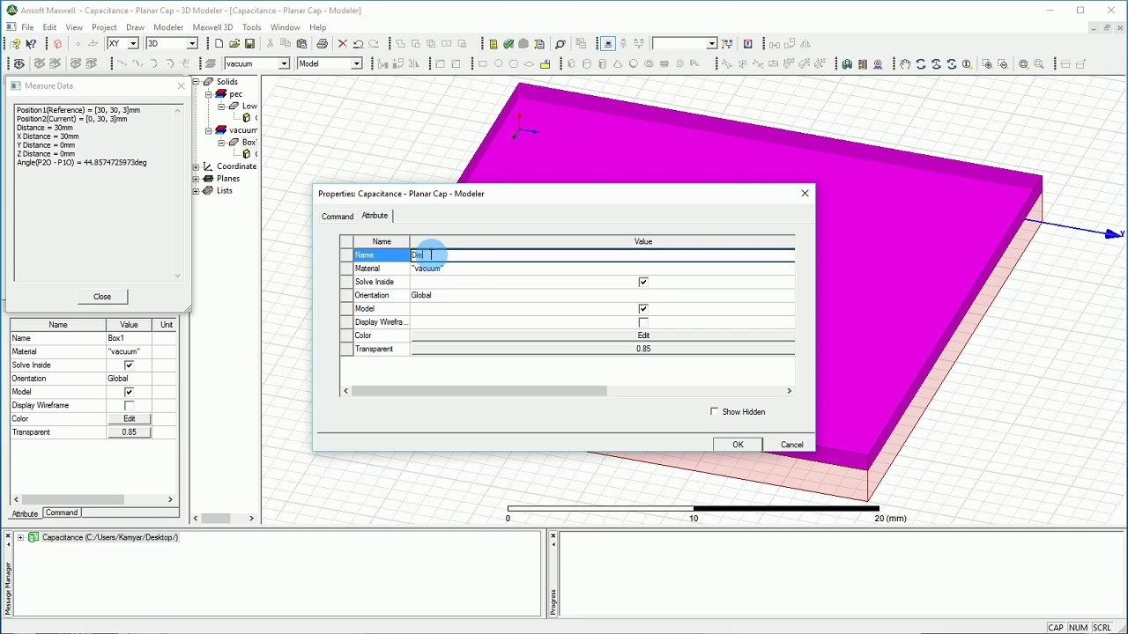
pyautogui.write('E')
pyautogui.click(629, 349)
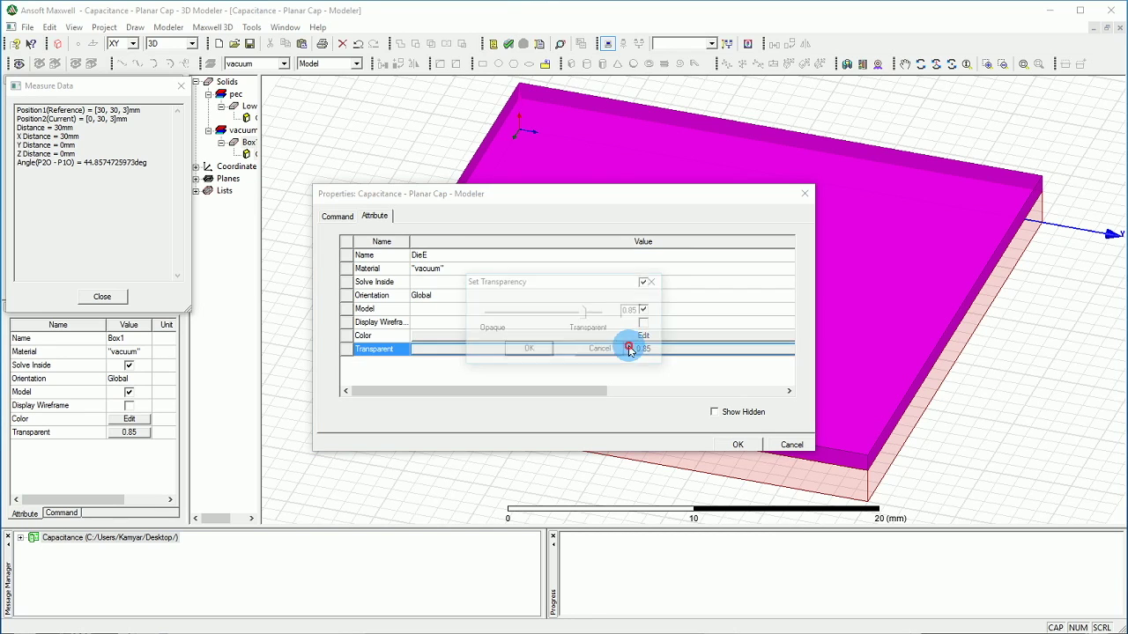
pyautogui.moveTo(591, 317); pyautogui.dragTo(511, 314)
pyautogui.click(522, 350)
# Step: Colour DieE blue and apply the properties
pyautogui.click(499, 336)
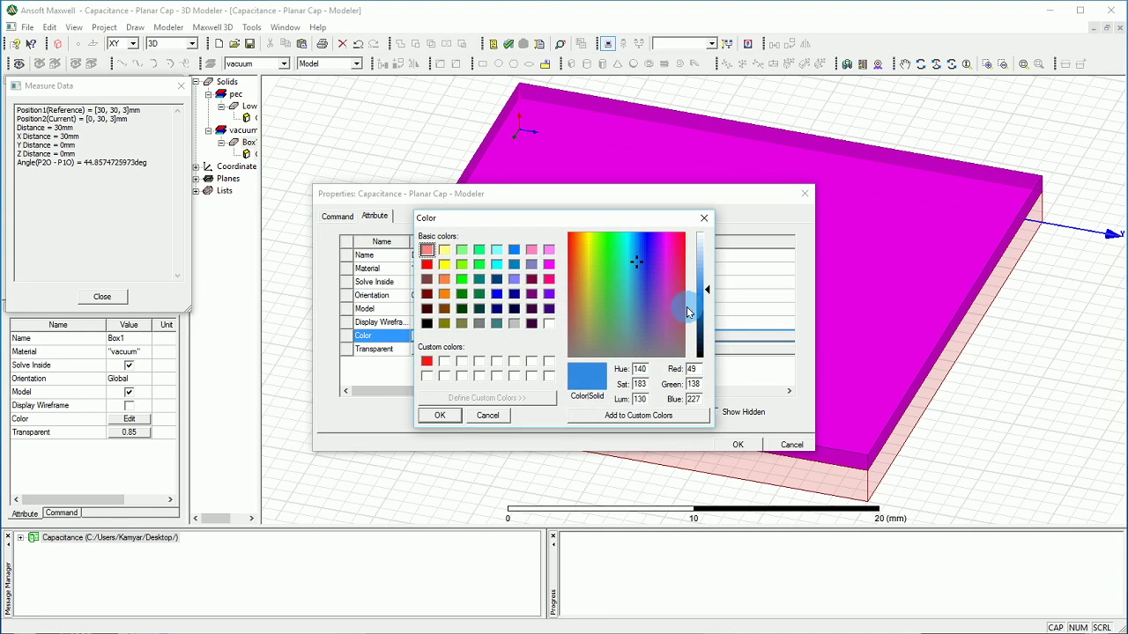
pyautogui.click(622, 413)
pyautogui.click(443, 415)
pyautogui.click(735, 445)
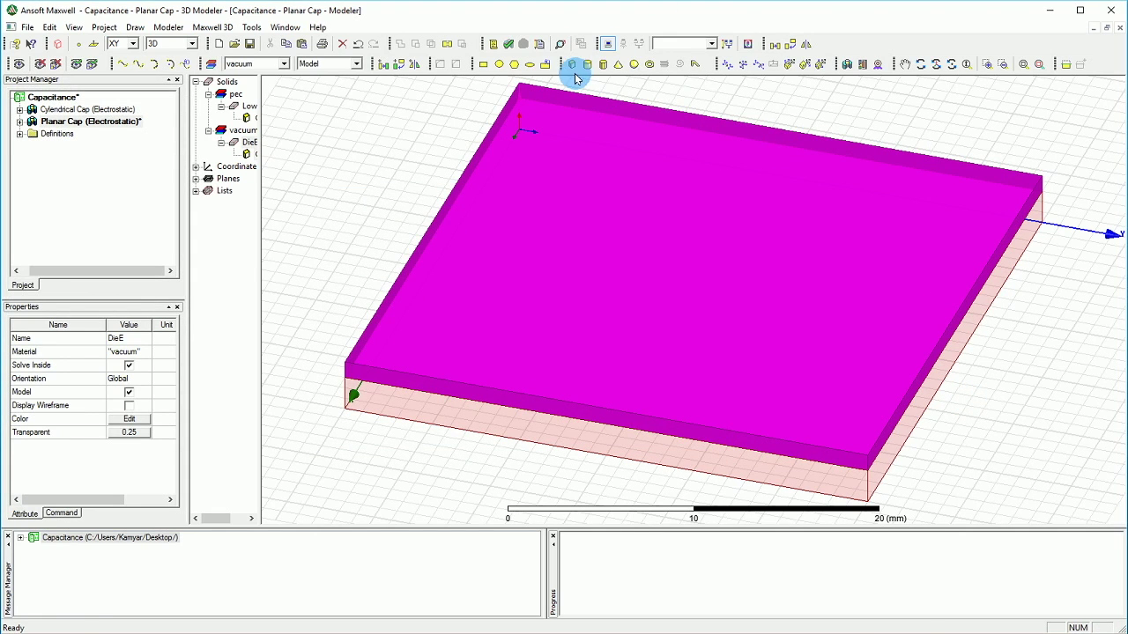
# Step: Start a third box with its corner at (0, 0, 3)
pyautogui.click(570, 64)
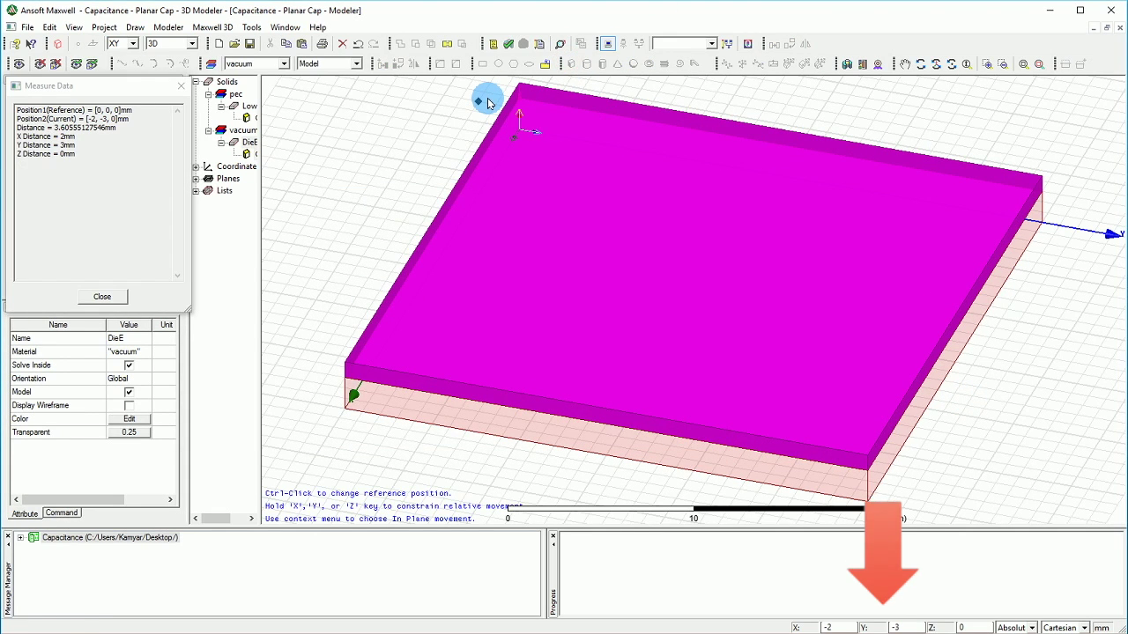
pyautogui.write('0')
pyautogui.press('Tab')
pyautogui.write('0')
pyautogui.press('Tab')
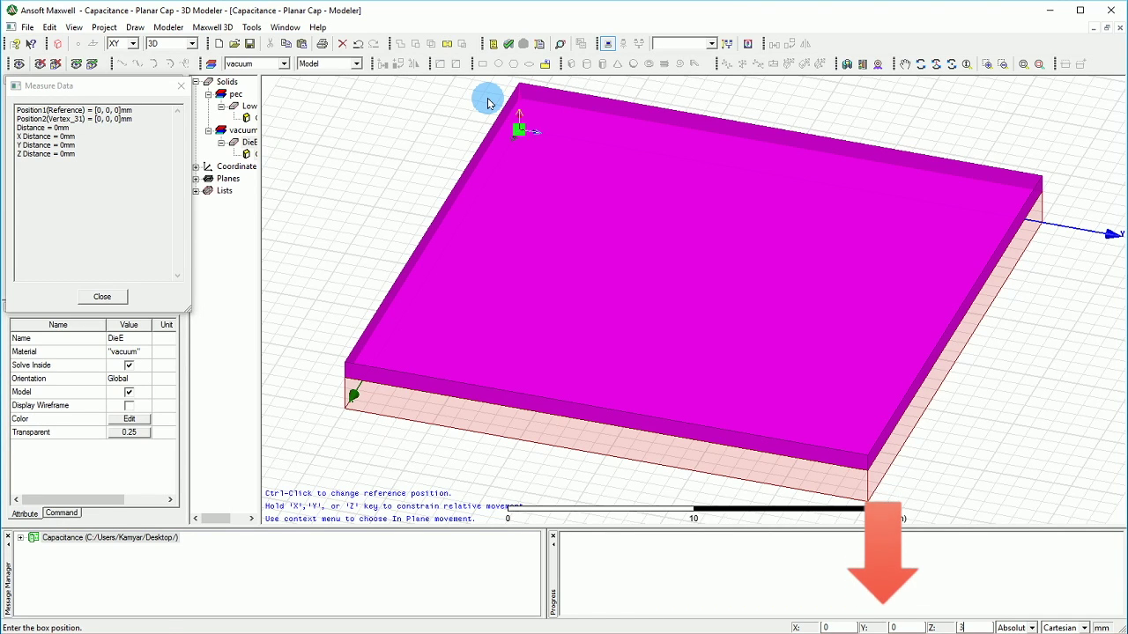
pyautogui.write('3')
pyautogui.press('Return')
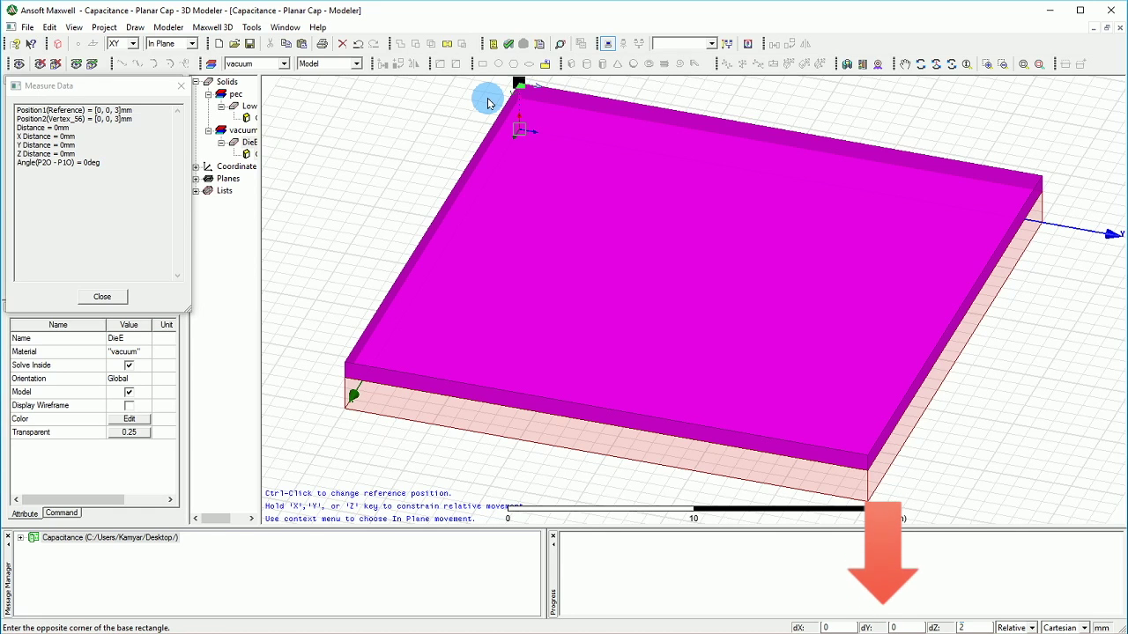
# Step: Size the box dZ 2, dY 30, dX 30 mm
pyautogui.write('2')
pyautogui.hotkey('shift', 'Tab')
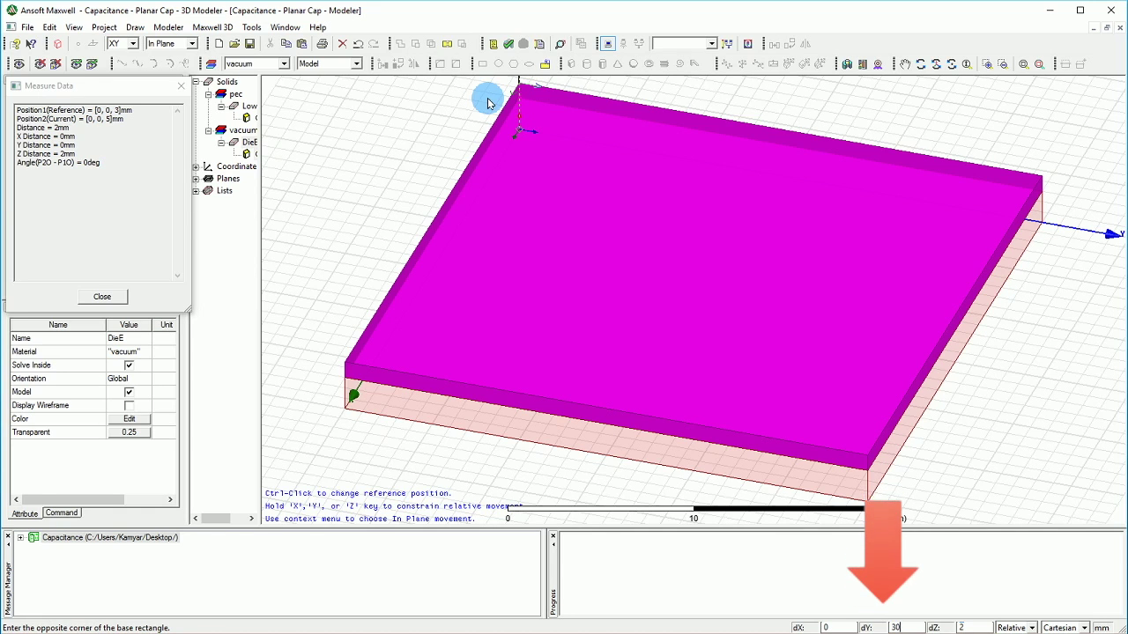
pyautogui.write('30')
pyautogui.hotkey('shift', 'Tab')
pyautogui.press('Return')
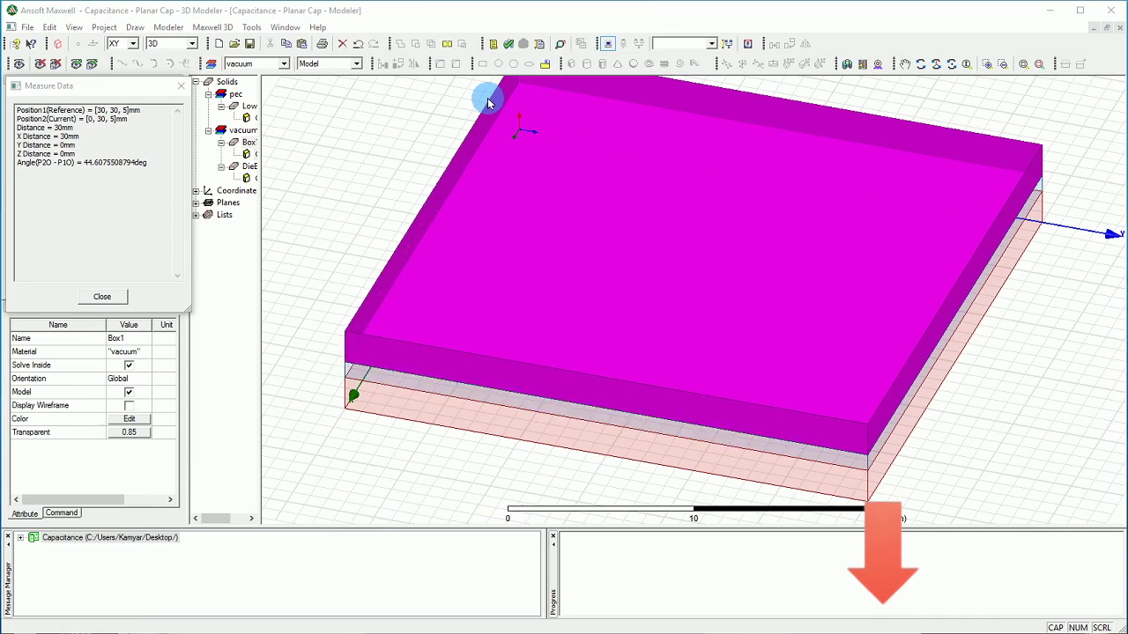
# Step: Name the top box UpperP and colour it red
pyautogui.click(430, 254)
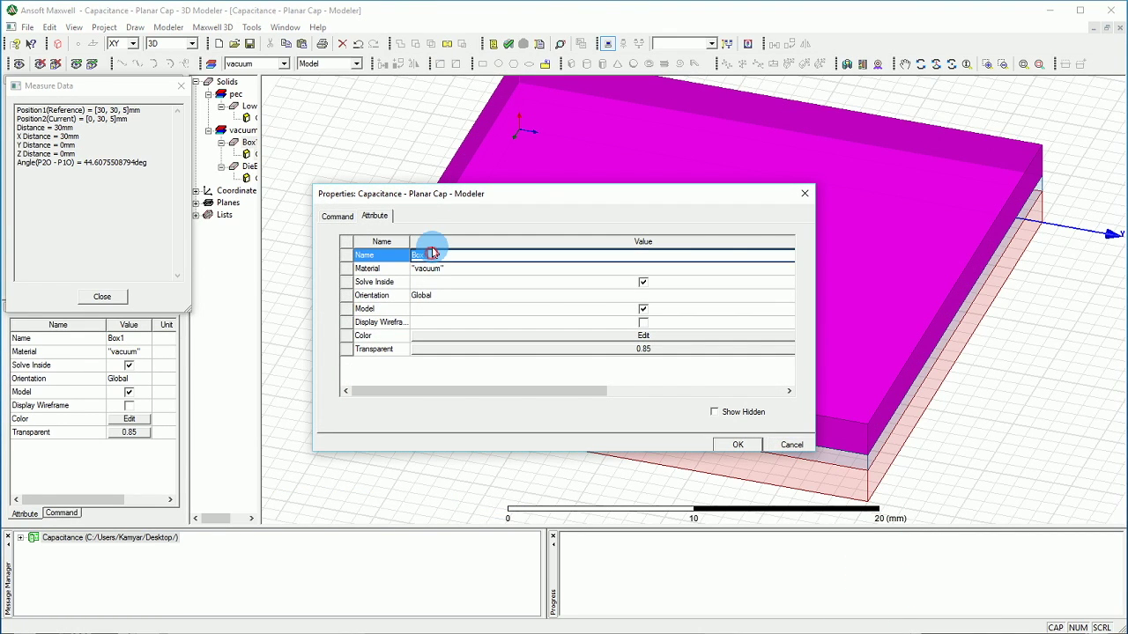
pyautogui.write('Upper')
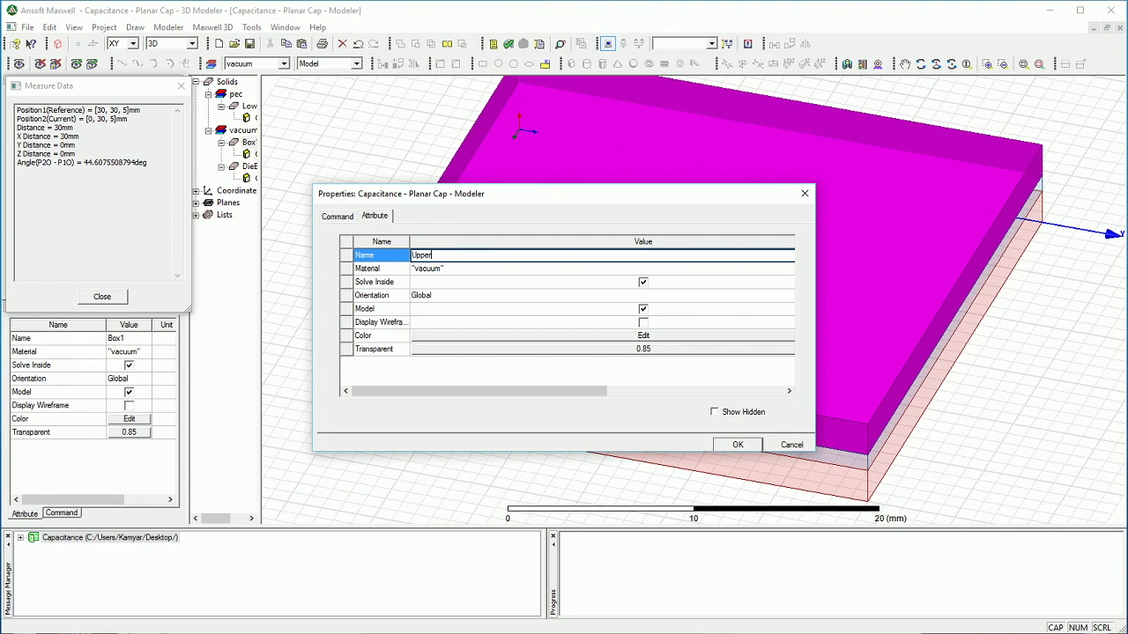
pyautogui.write('P')
pyautogui.click(608, 336)
pyautogui.click(569, 234)
pyautogui.click(640, 415)
pyautogui.click(441, 415)
# Step: Make UpperP pec with 0.21 transparency and apply
pyautogui.click(479, 265)
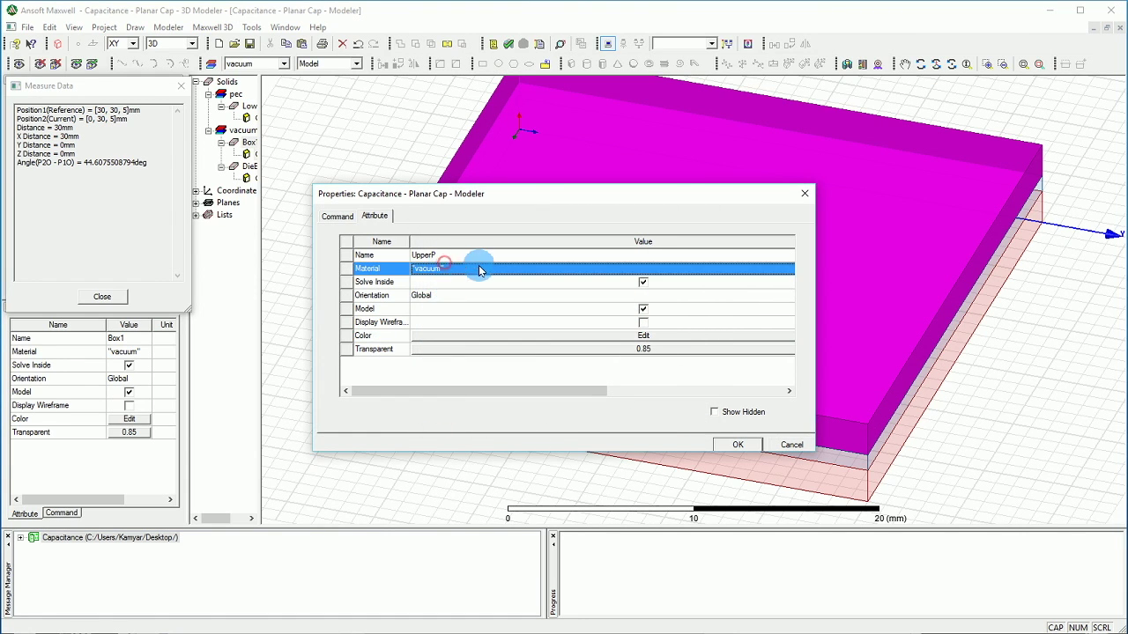
pyautogui.click(456, 306)
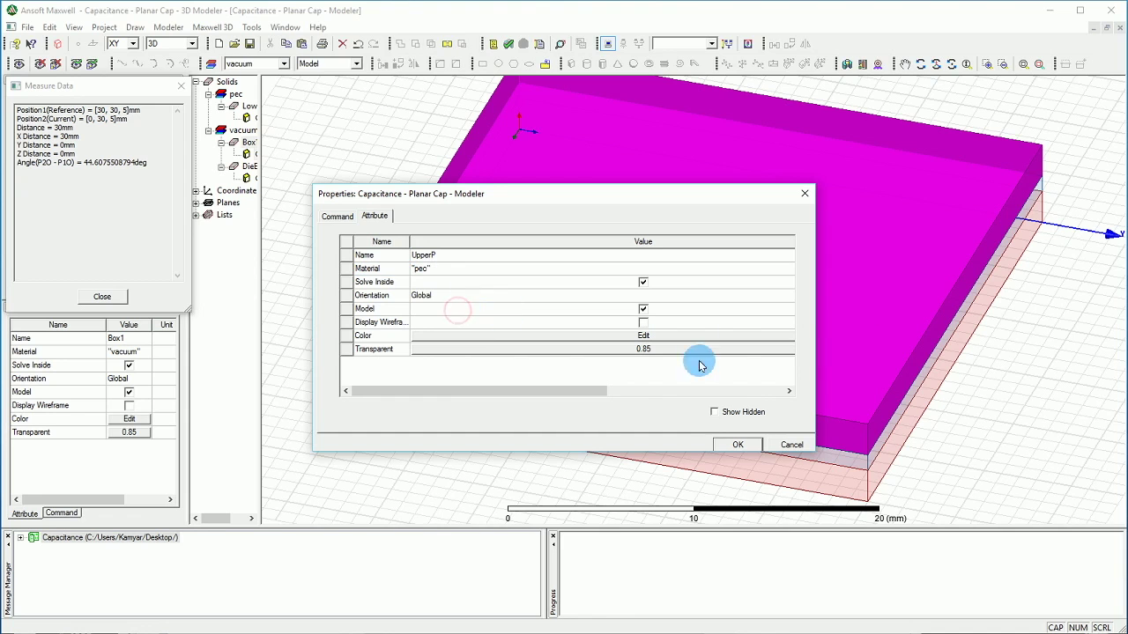
pyautogui.click(722, 451)
pyautogui.click(614, 349)
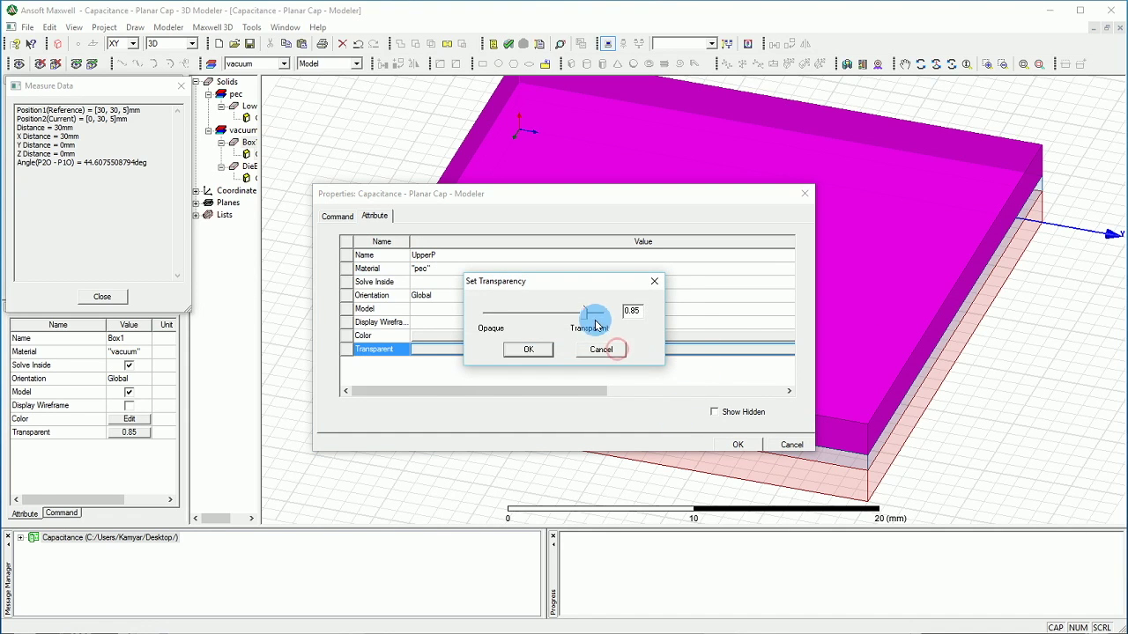
pyautogui.moveTo(584, 313); pyautogui.dragTo(511, 312)
pyautogui.click(528, 349)
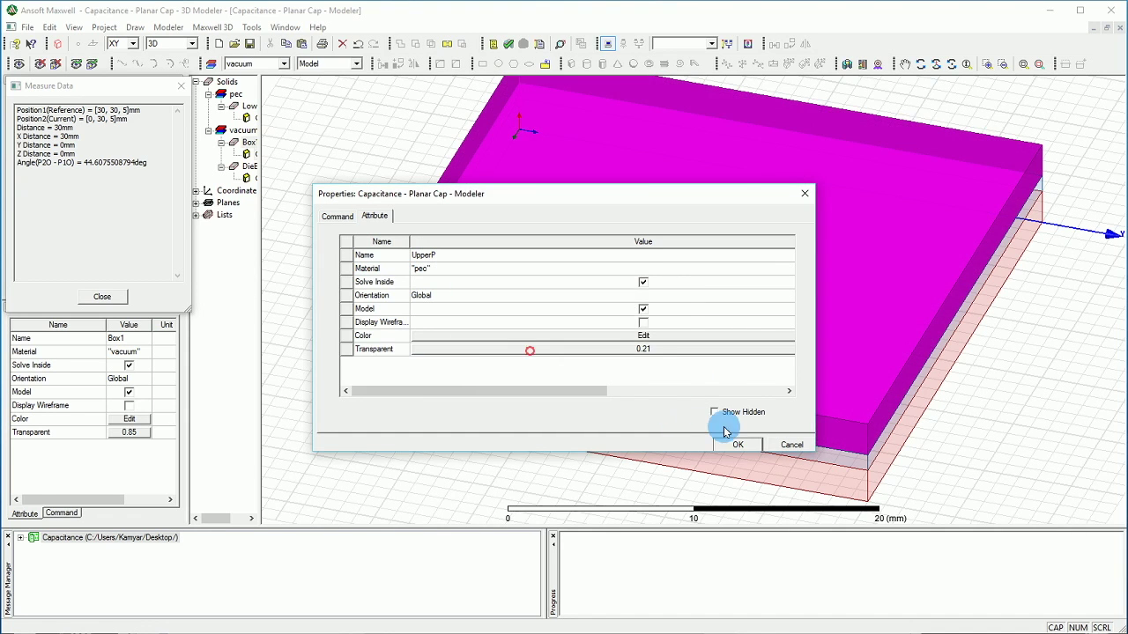
pyautogui.click(738, 444)
# Step: Deselect and fit the LowerP–DieE–UpperP stack in the view with Ctrl+D
pyautogui.click(990, 434)
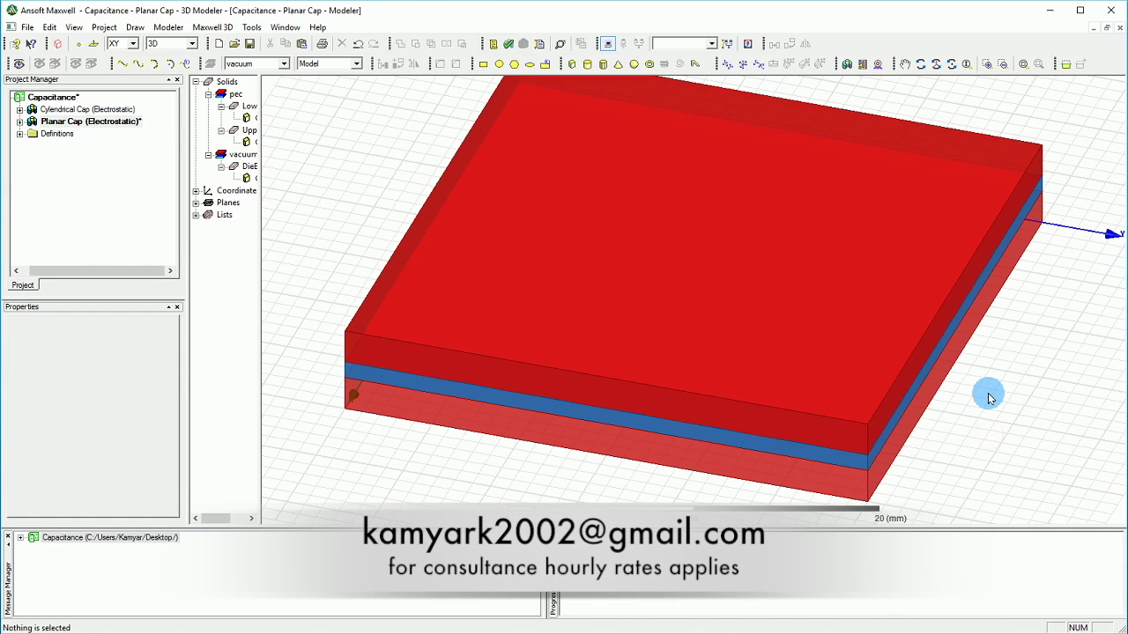
pyautogui.hotkey('ctrl', 'd')
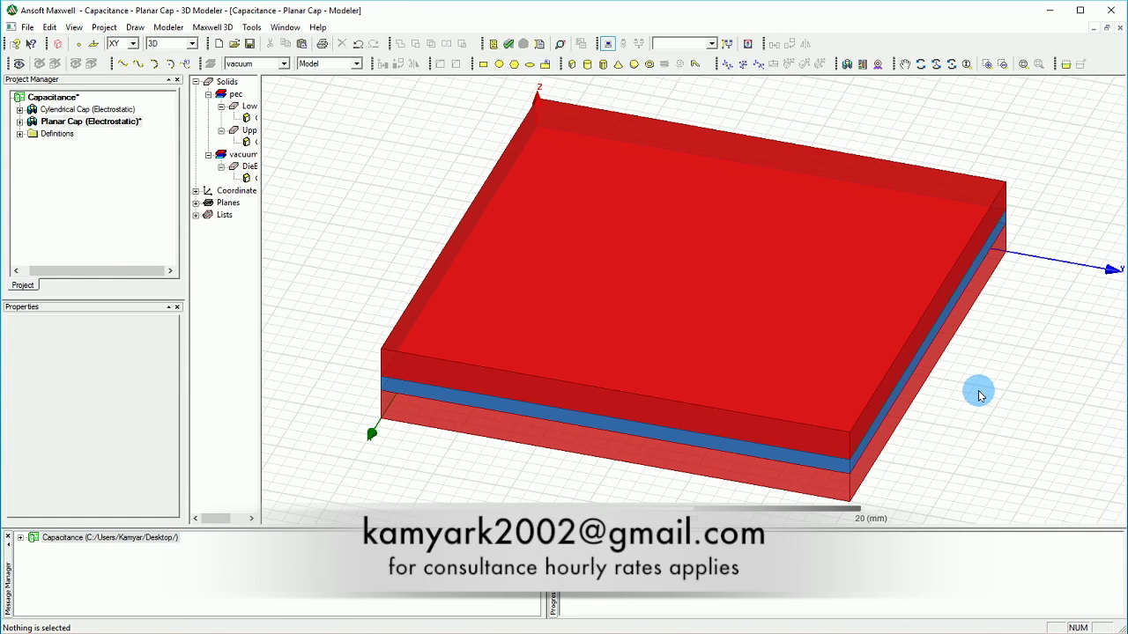